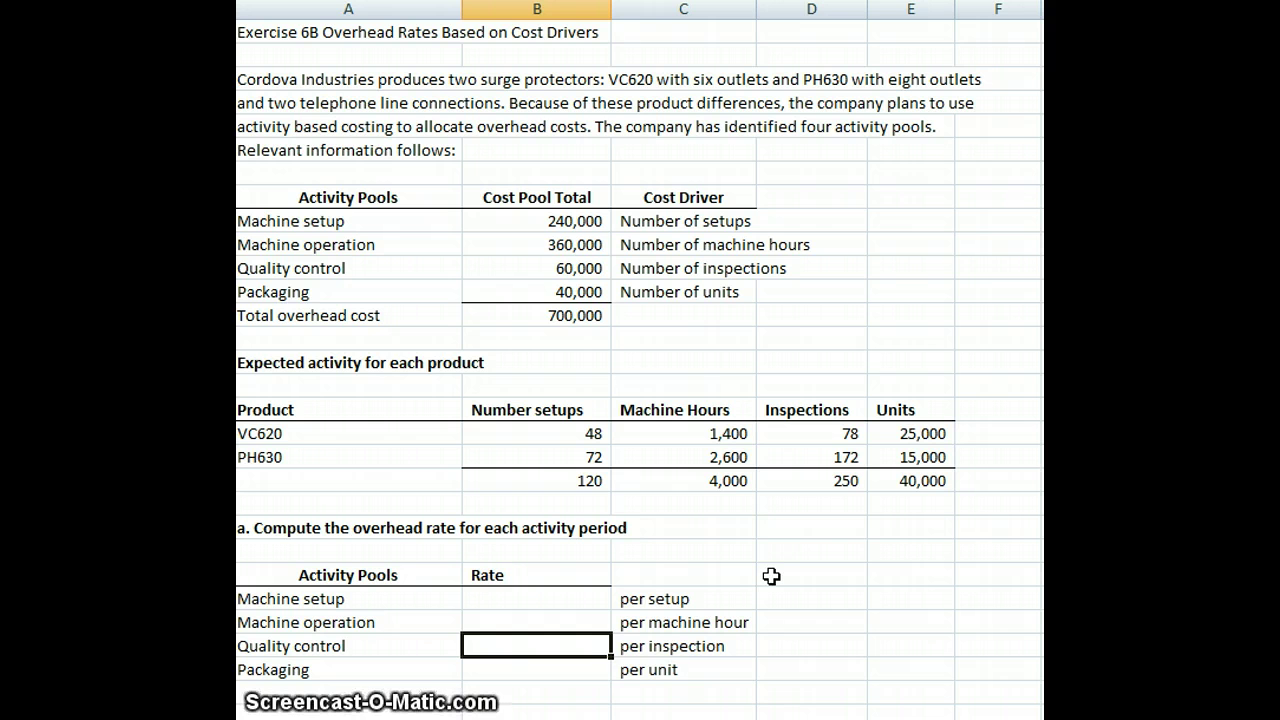
Calculate the machine setup rate by dividing its cost pool total by the total number of setups, =B9/B20.
click(774, 567)
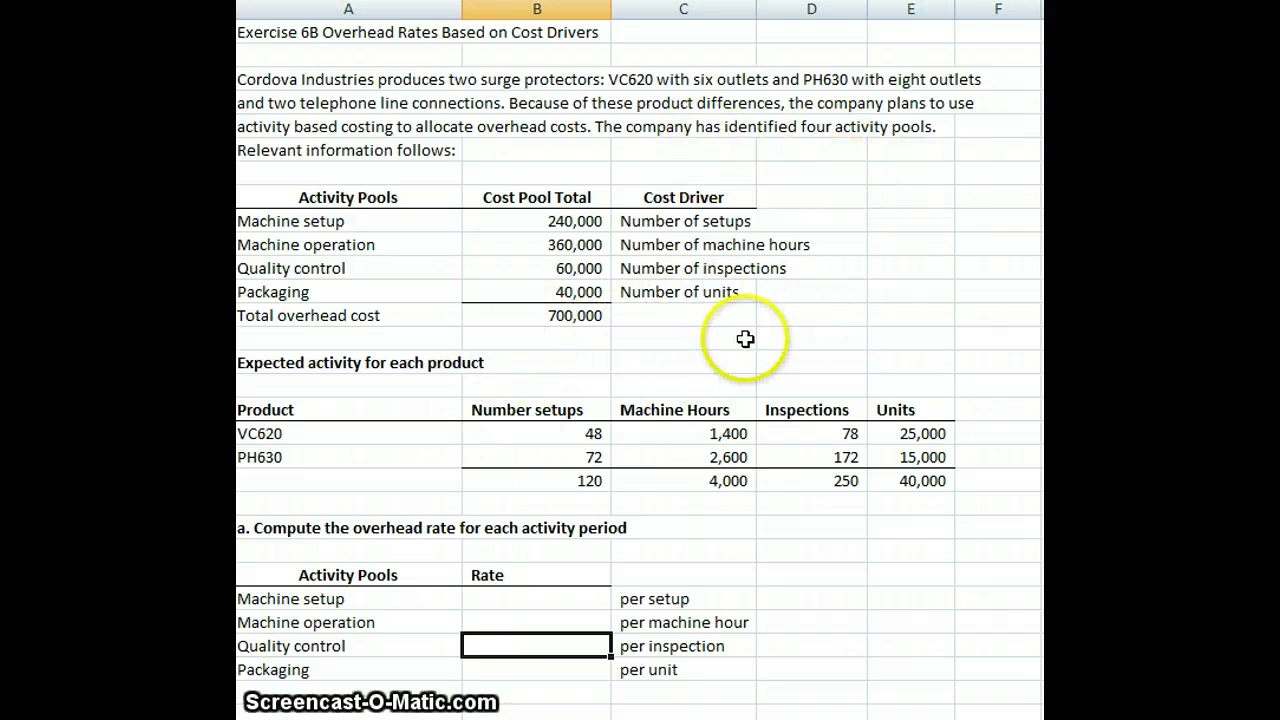
click(593, 326)
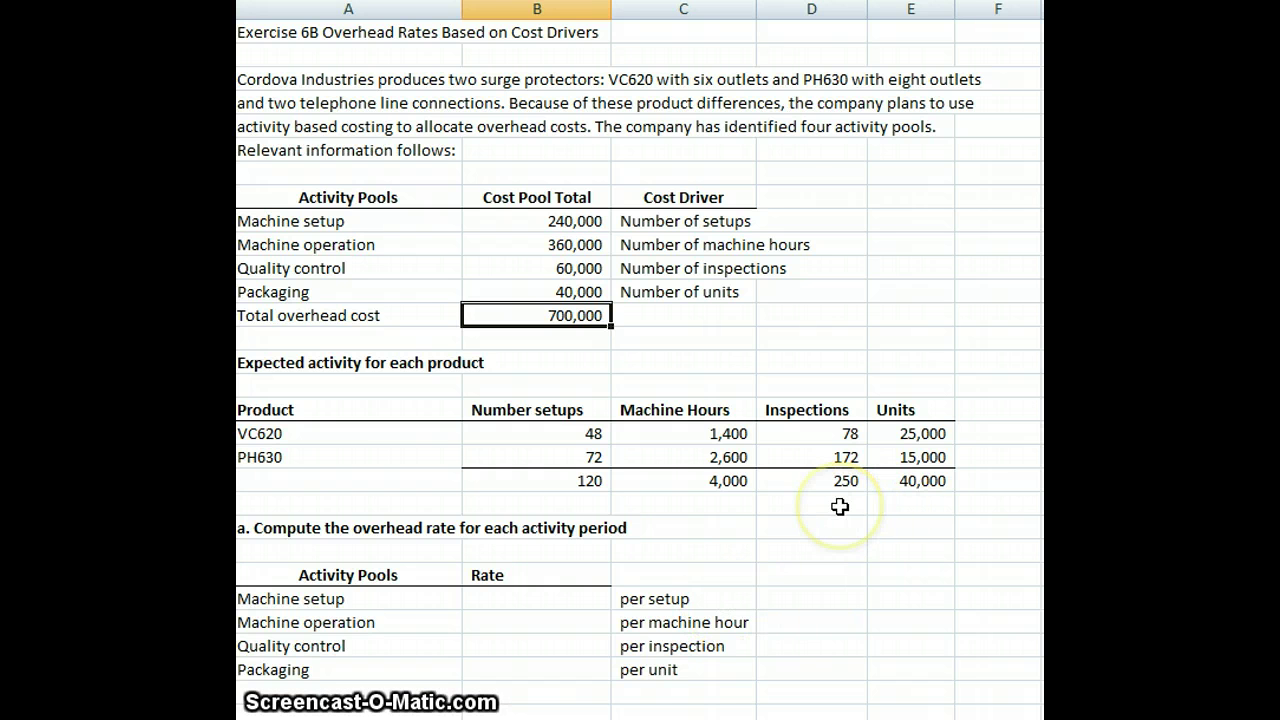
click(549, 596)
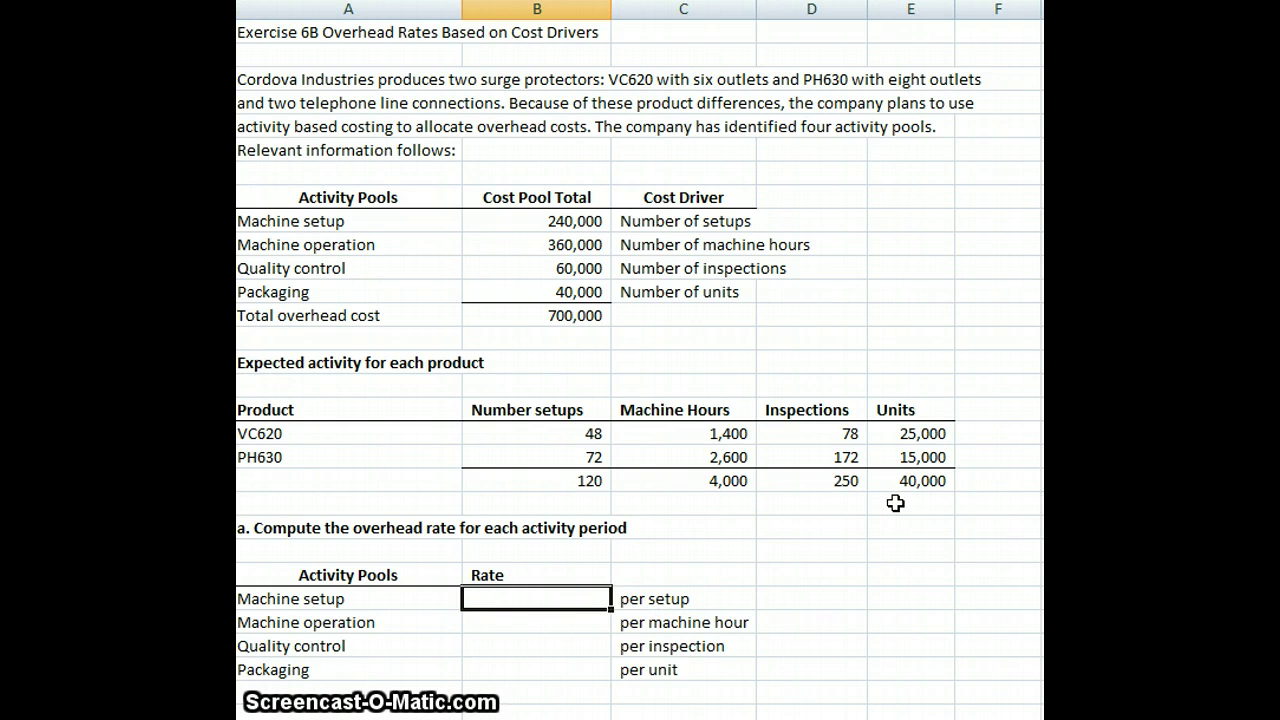
text(=)
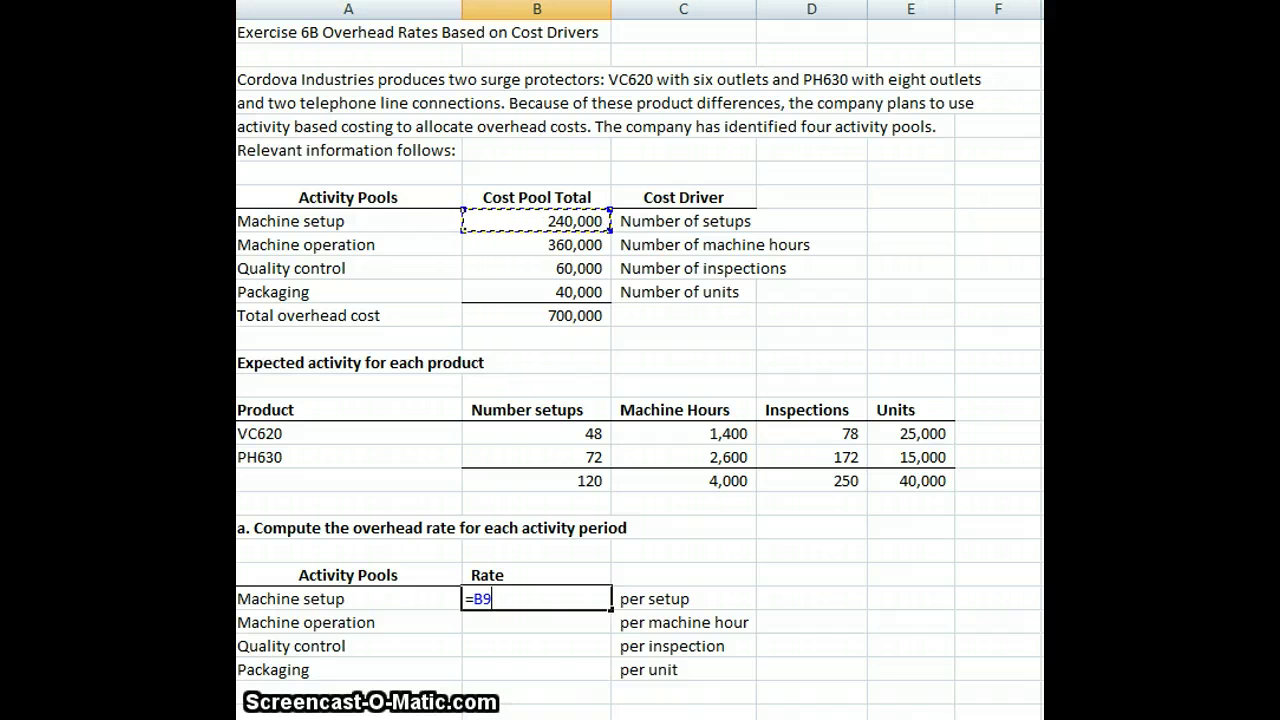
text(/)
click(586, 479)
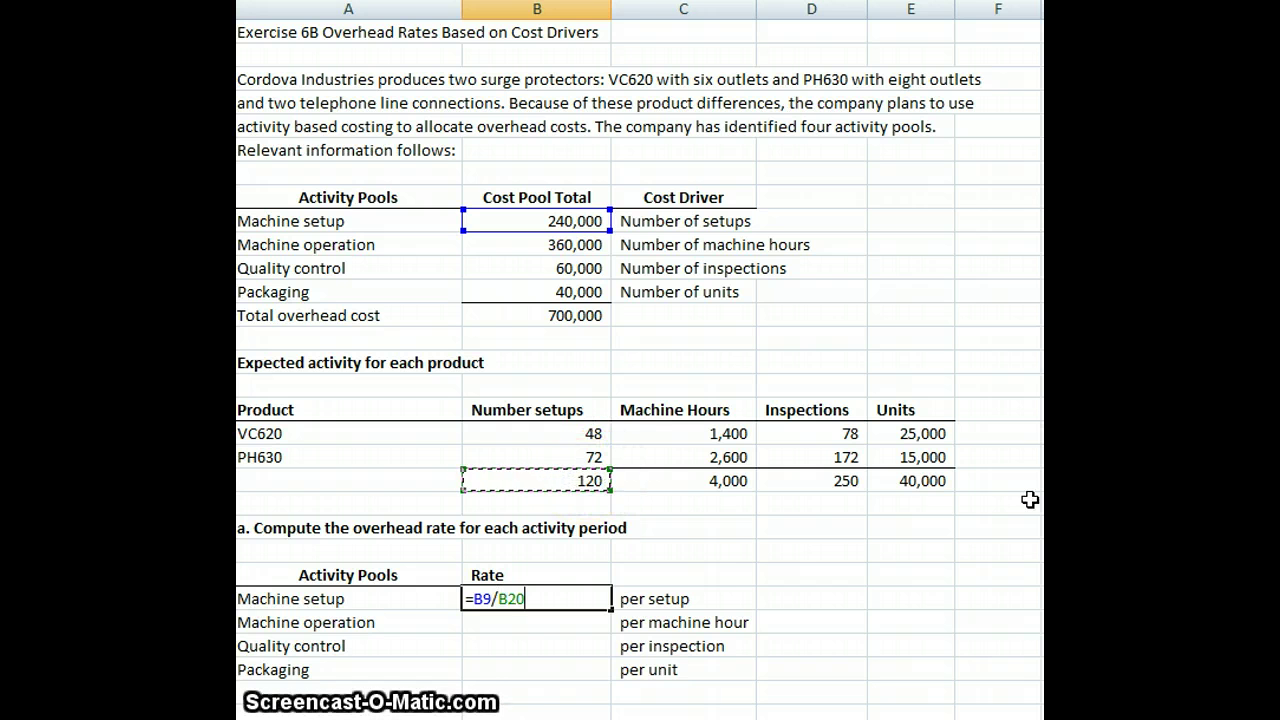
key(Return)
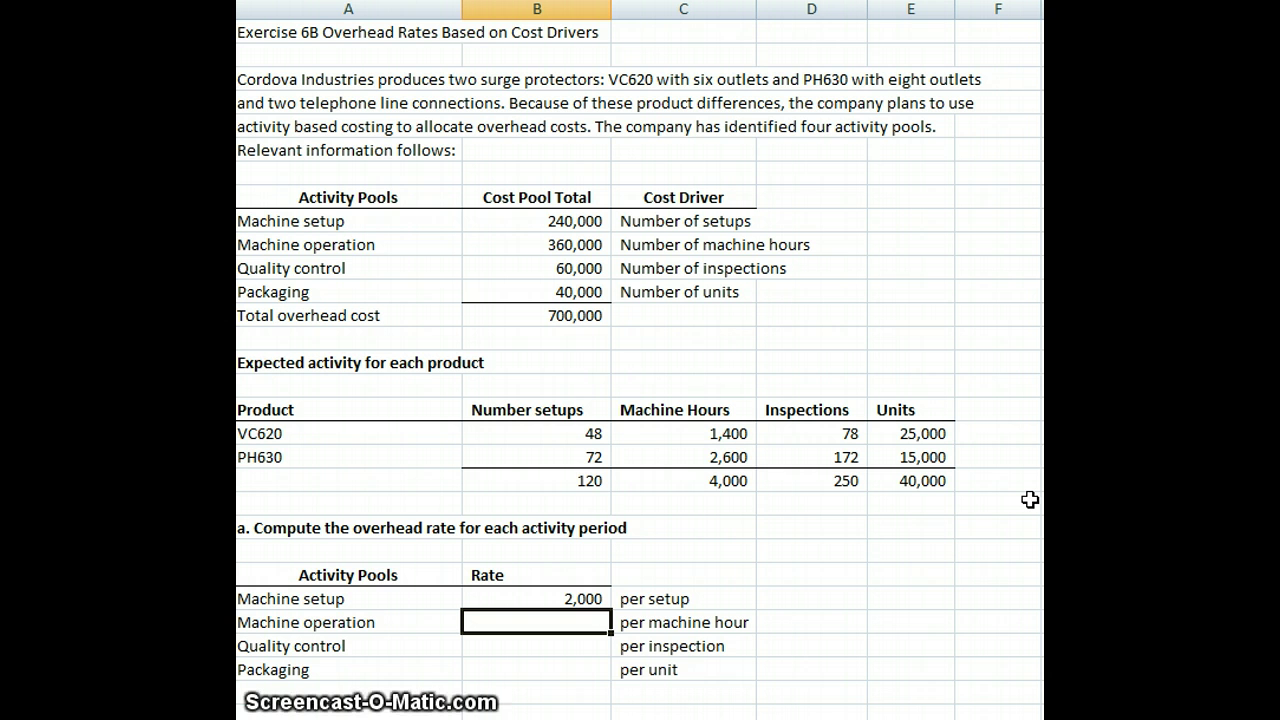
Calculate the machine operation rate by dividing its cost pool total by the total machine hours, =B10/C20.
click(983, 513)
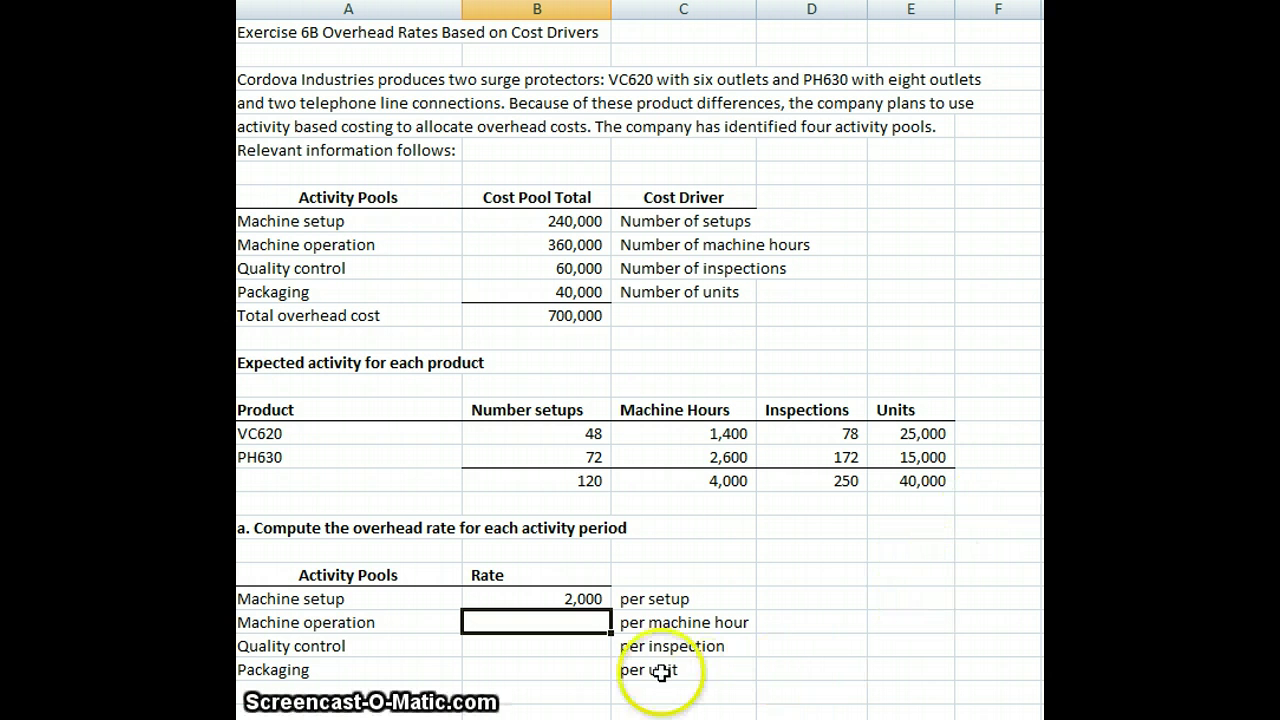
text(=)
click(585, 245)
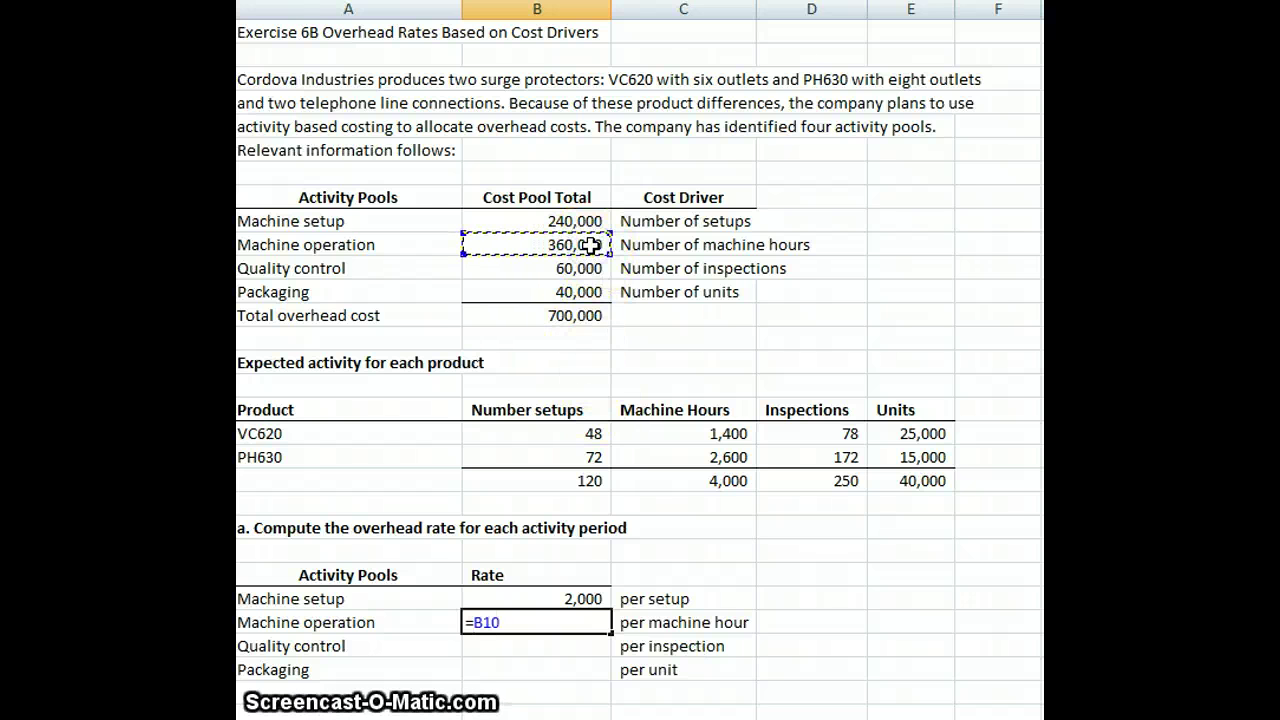
click(716, 490)
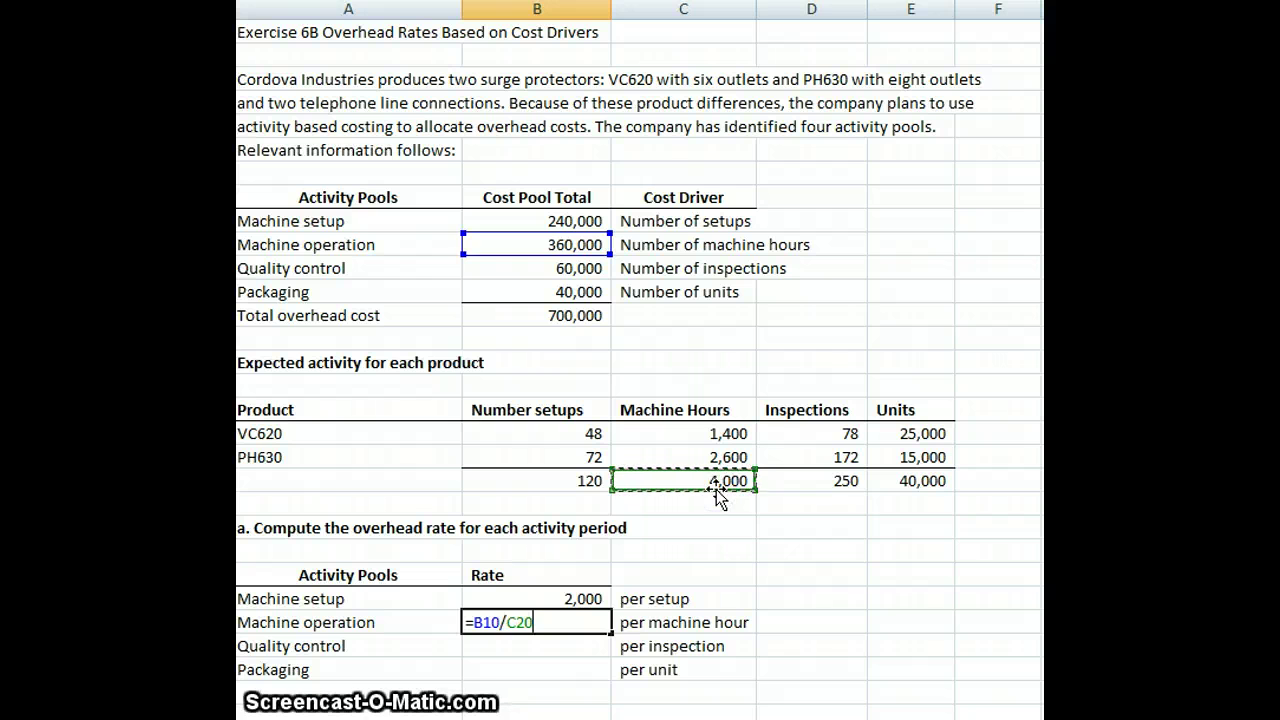
key(Return)
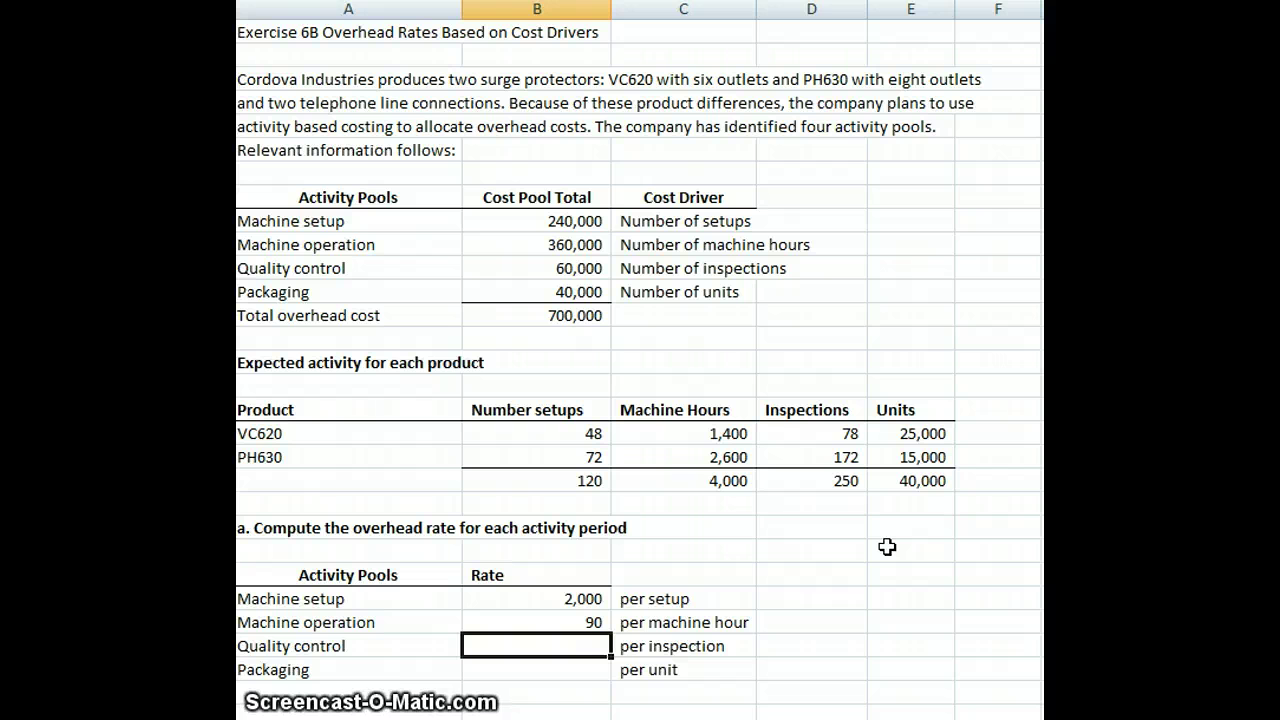
Calculate the quality control rate by dividing its cost pool total by the total inspections, =B11/D20.
text(=)
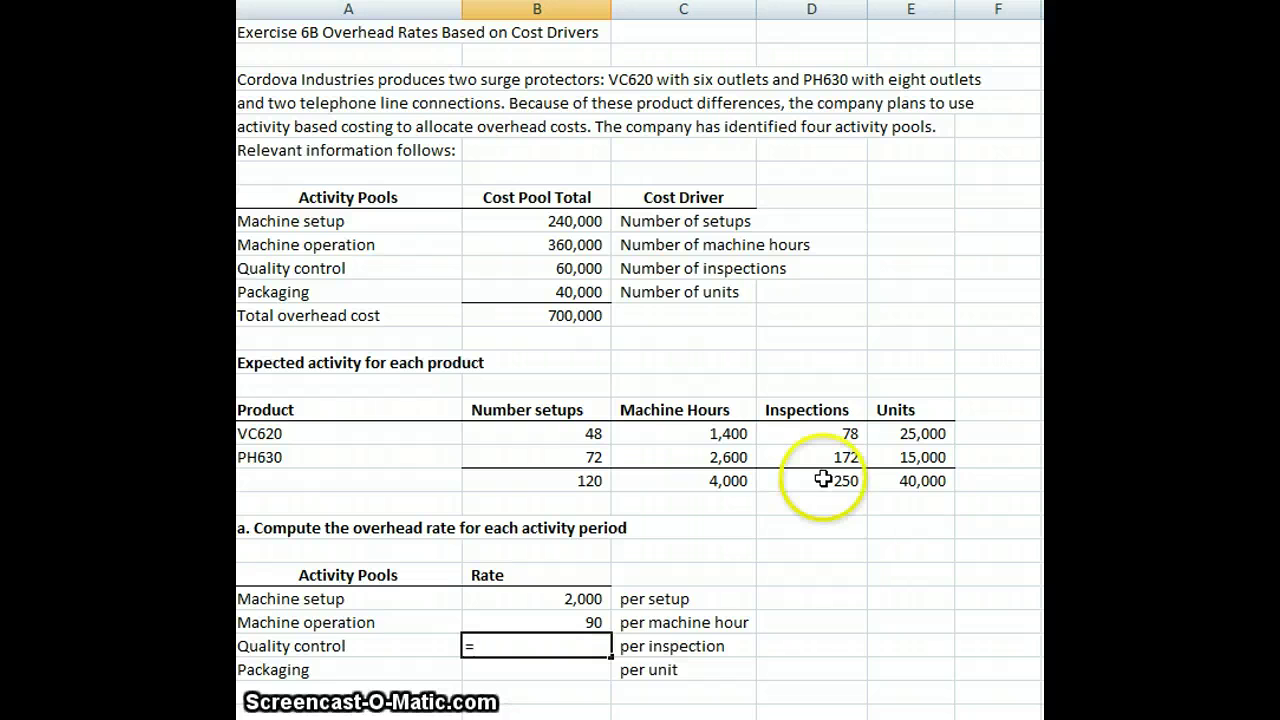
click(566, 266)
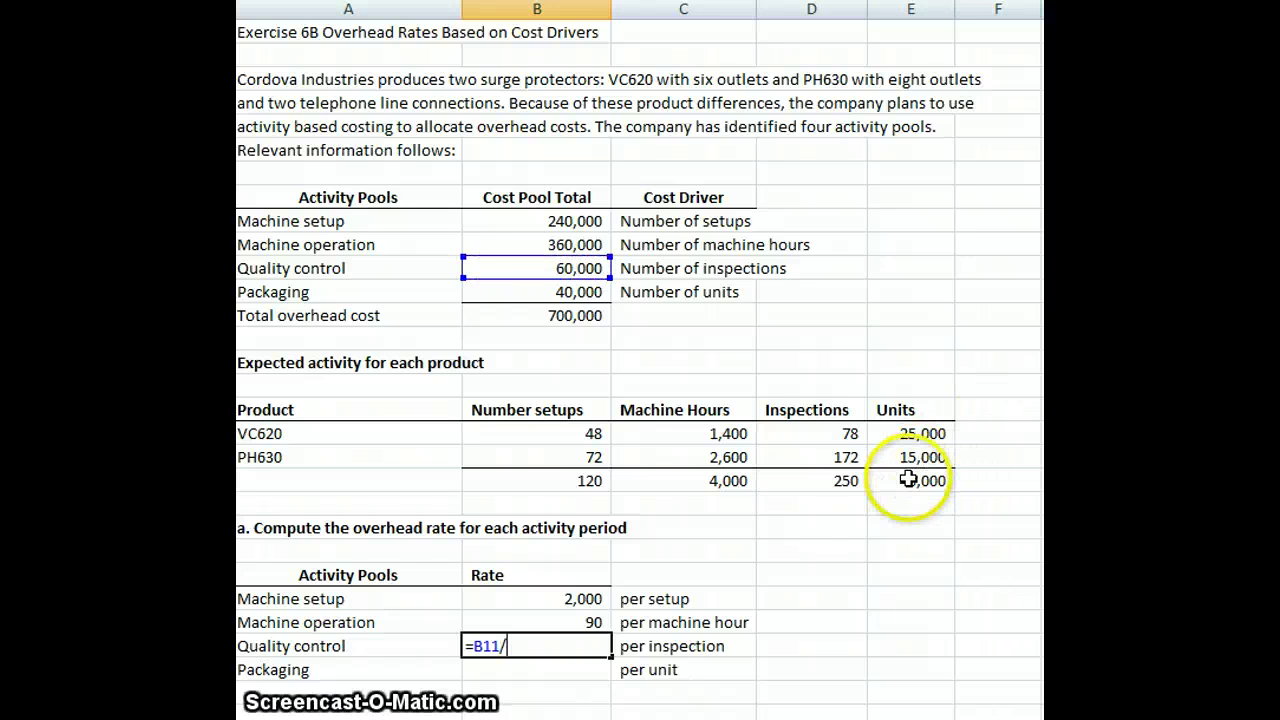
click(835, 484)
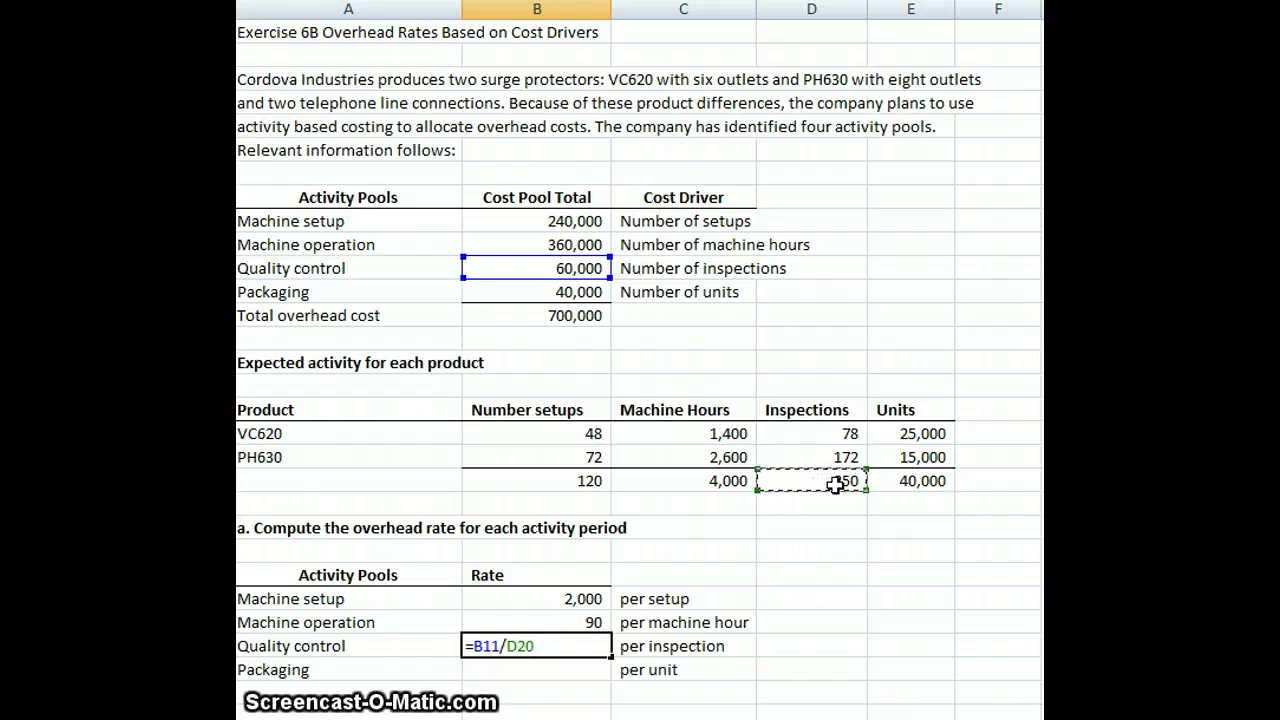
key(Return)
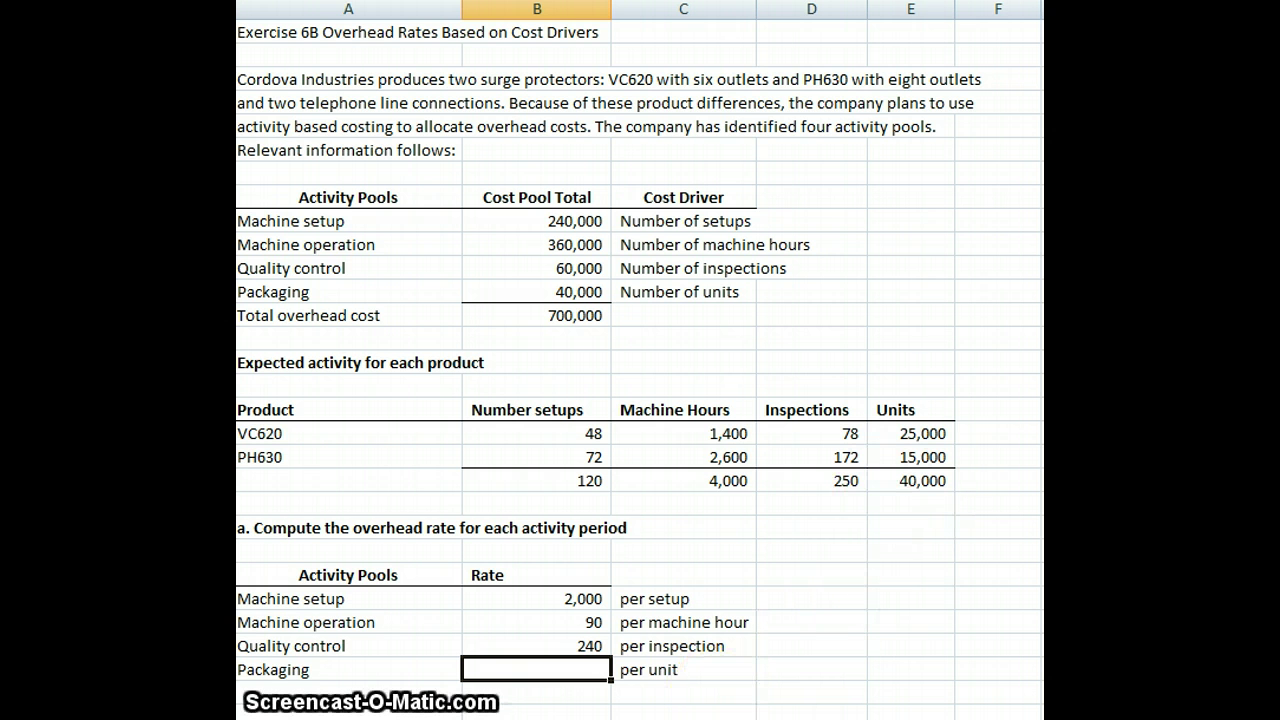
Calculate the packaging rate by dividing its cost pool total in B12 by the total units in E20.
text(=)
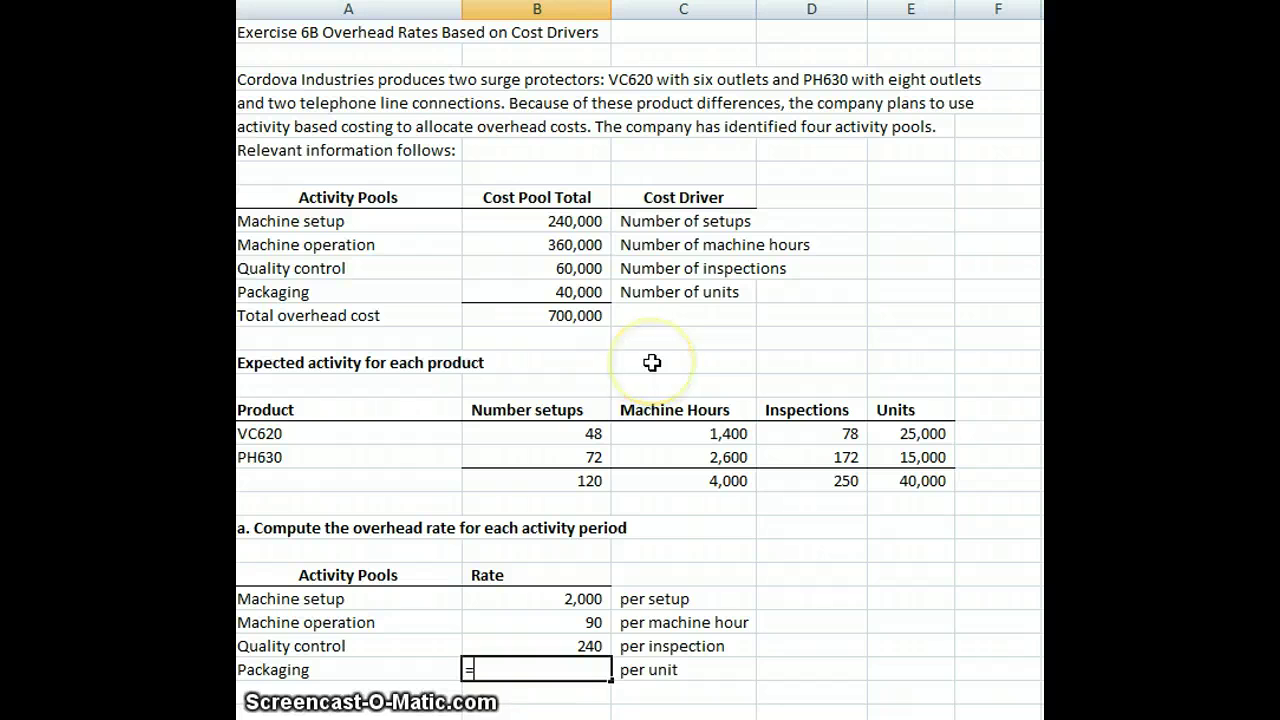
click(571, 291)
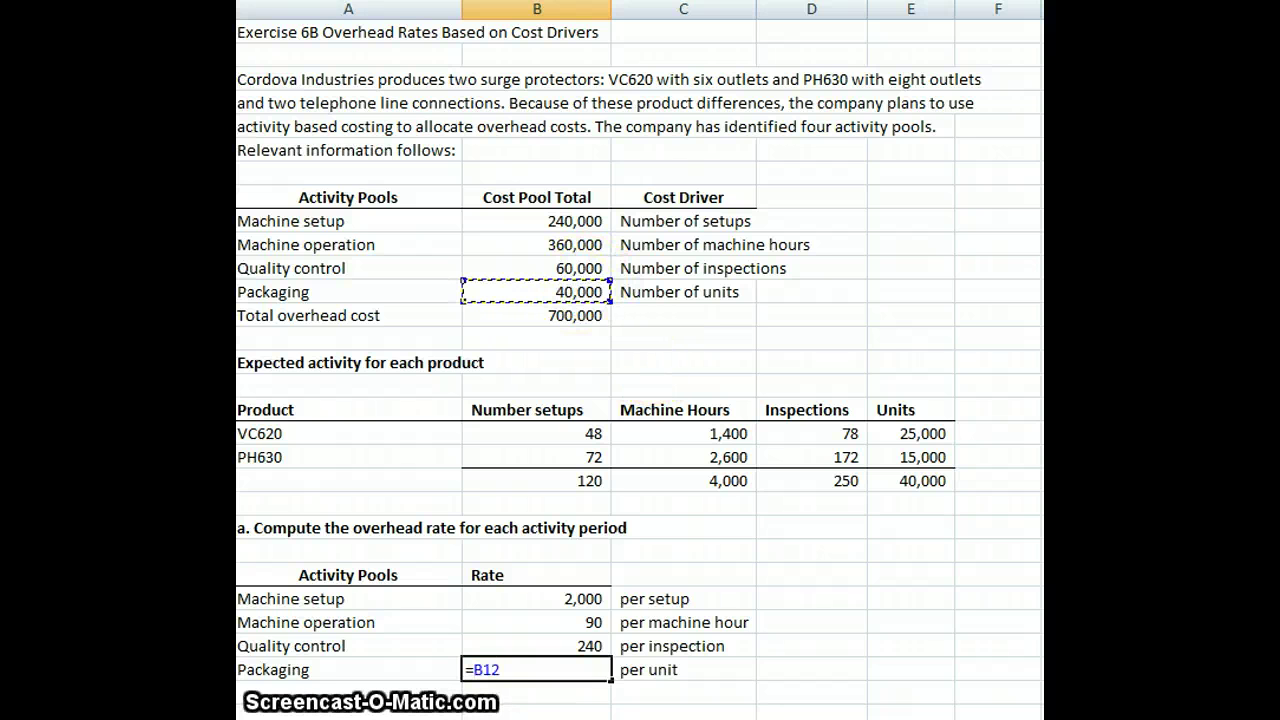
text(/)
click(943, 483)
key(Return)
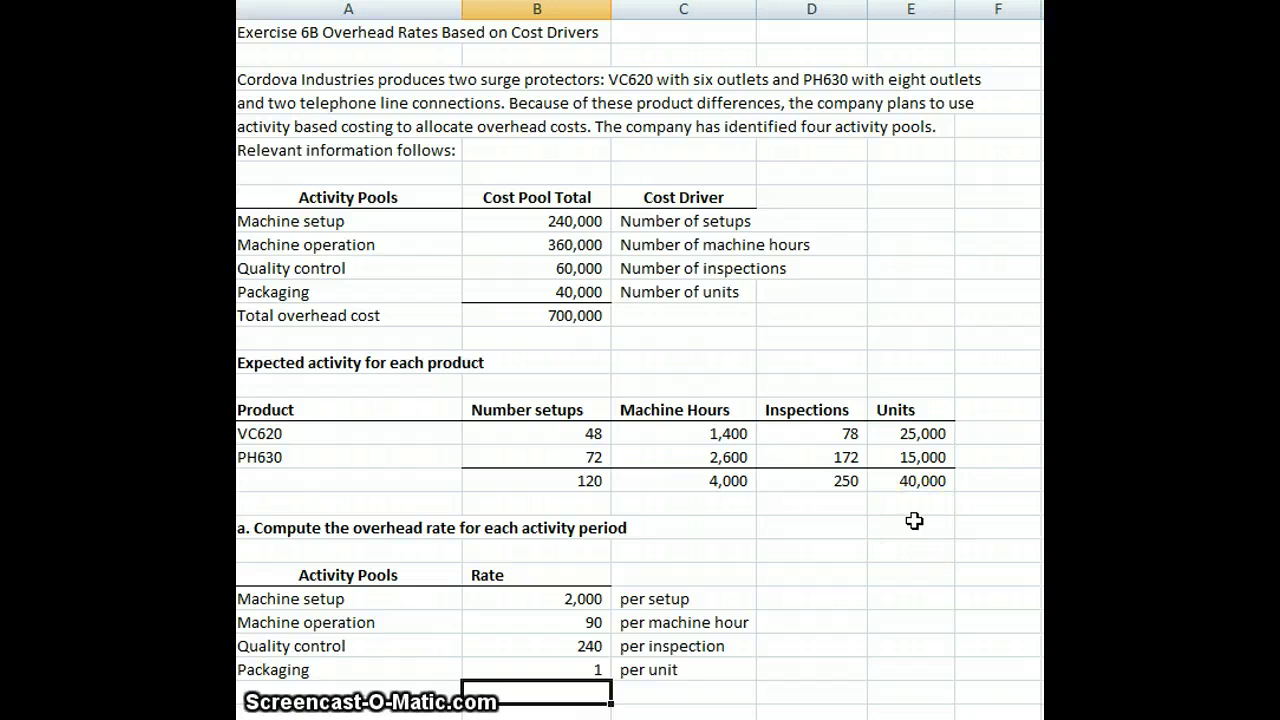
Clear the VC620 and PH630 allocations from number of setups through units in the part b table.
scroll(911, 517, down, 2)
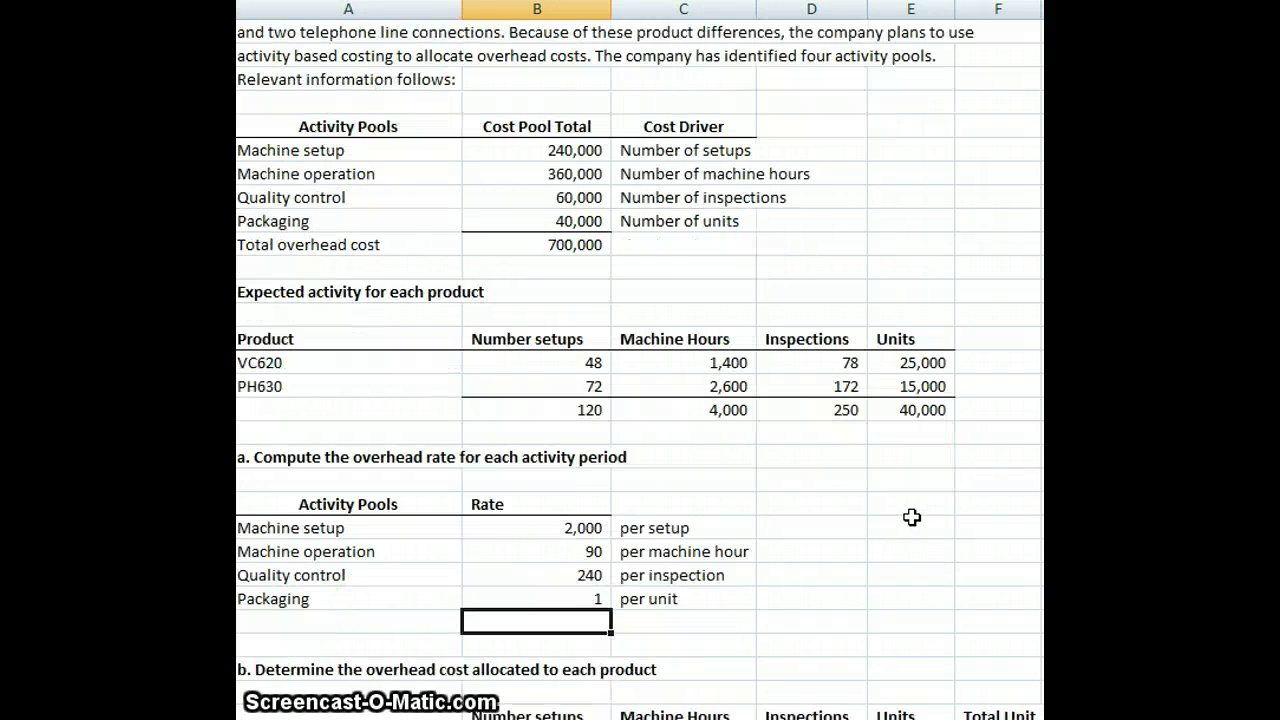
scroll(911, 517, down, 1)
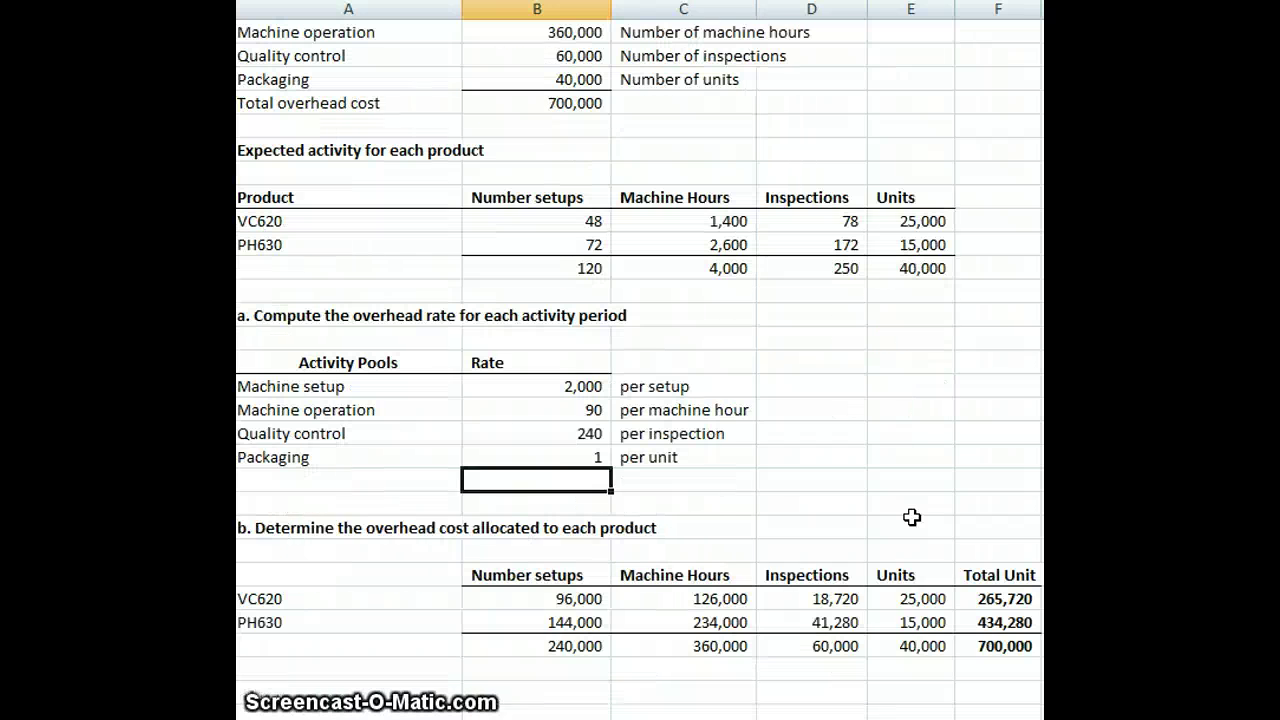
drag(571, 600, 919, 622)
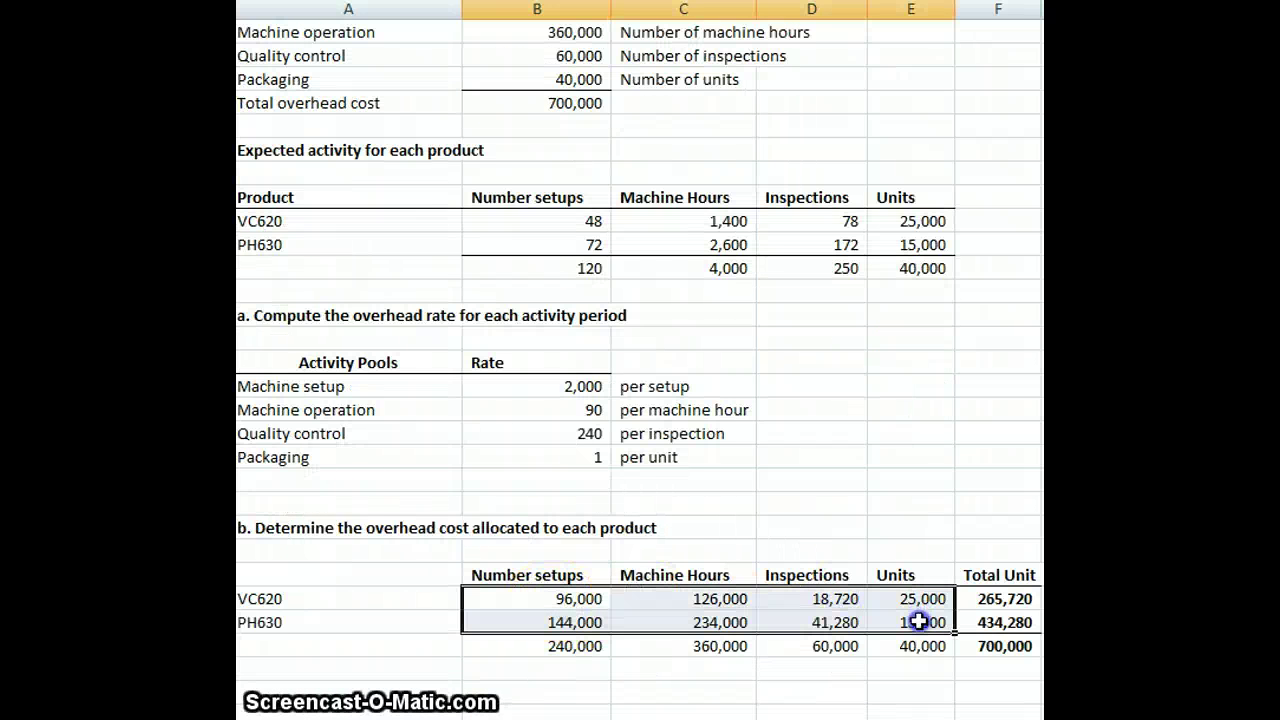
key(Delete)
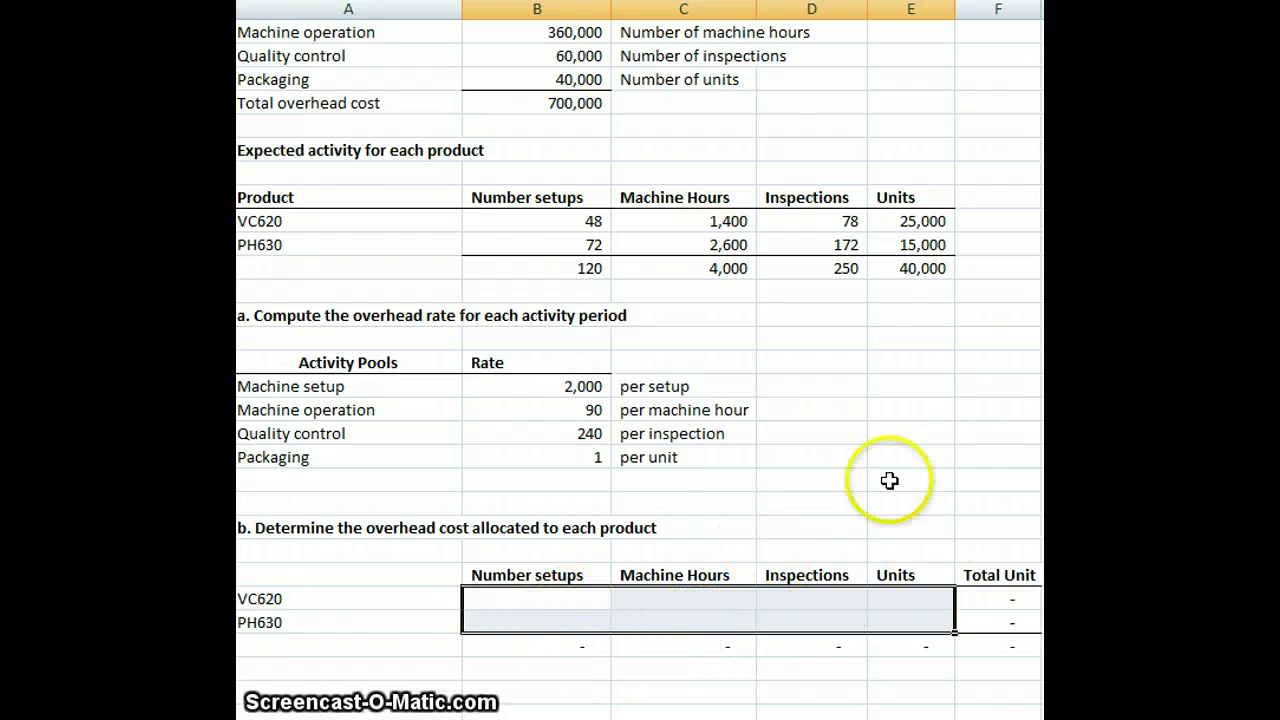
Enter the formula =B18+B25 for VC620 under Number setups in the part b allocation table.
scroll(1000, 475, up, 1)
scroll(1080, 466, down, 1)
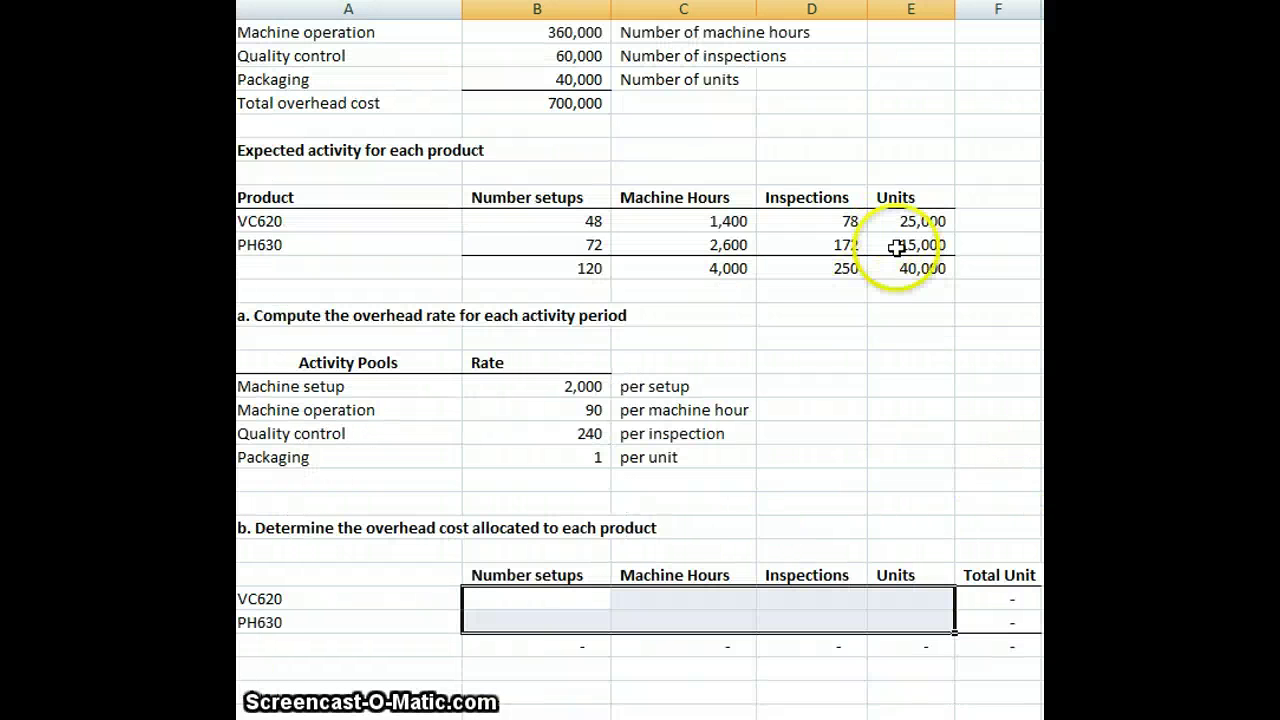
scroll(897, 247, up, 1)
click(470, 668)
scroll(884, 575, down, 1)
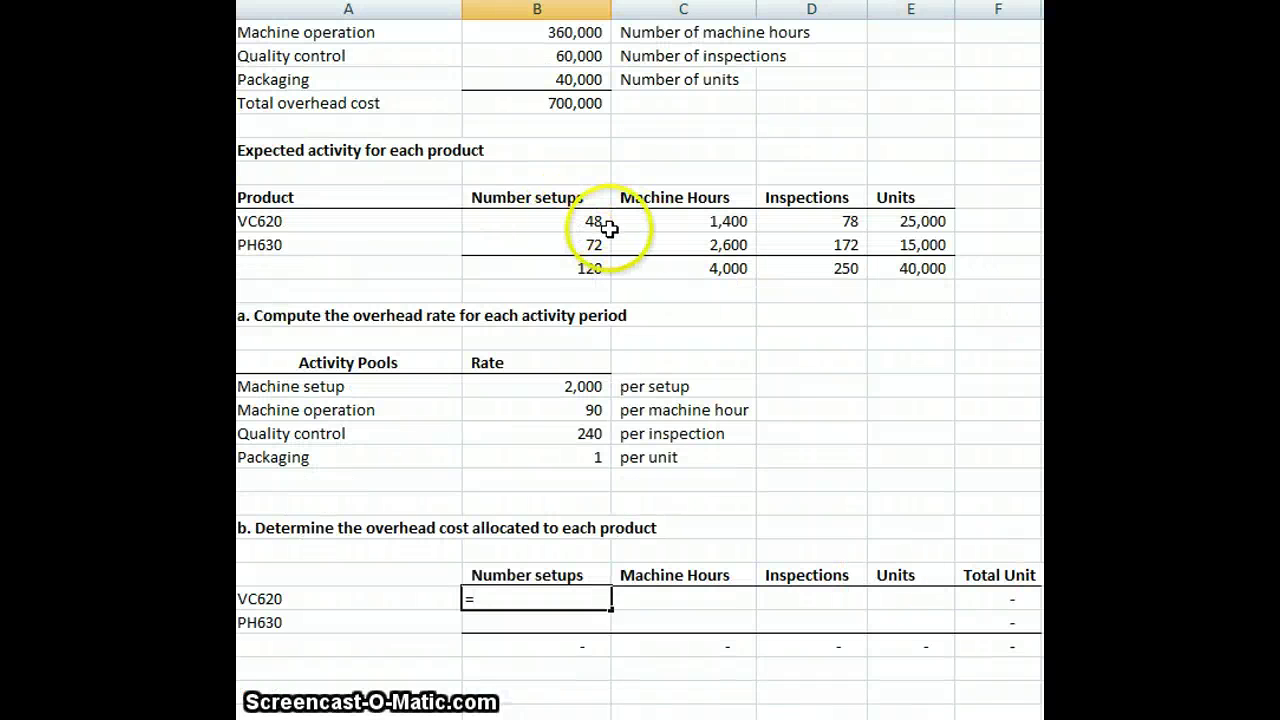
click(573, 221)
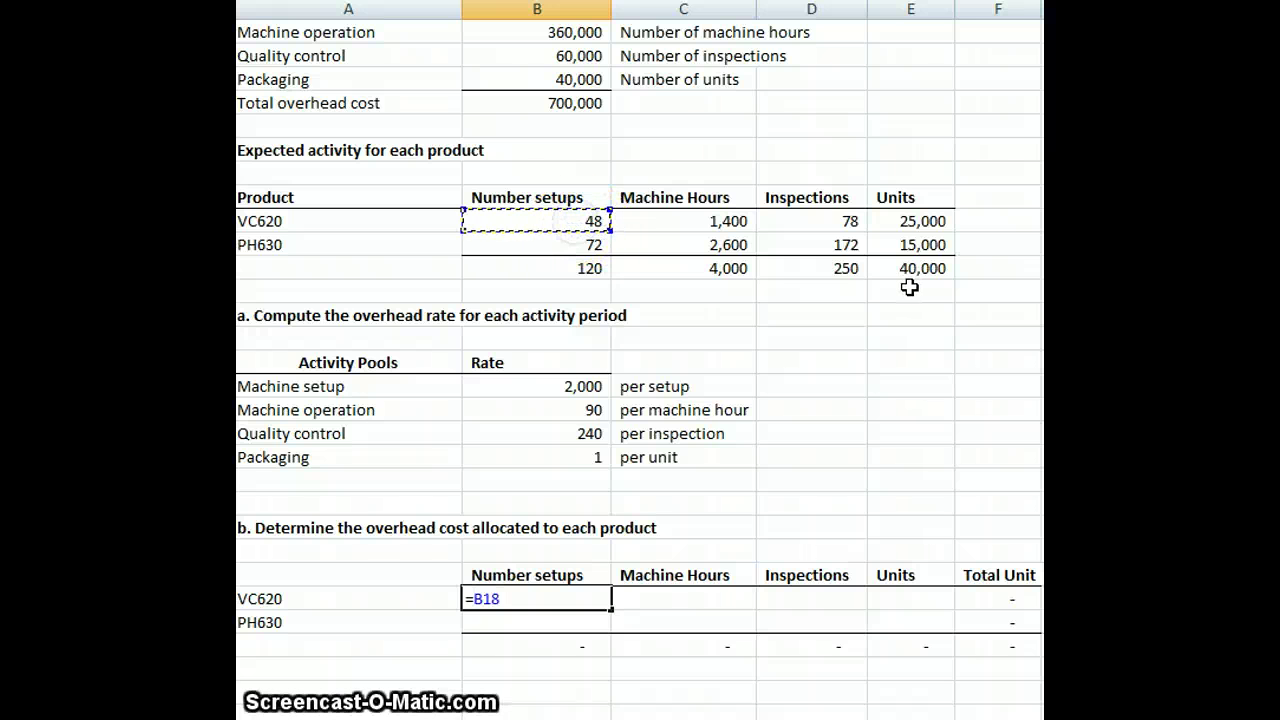
text(+)
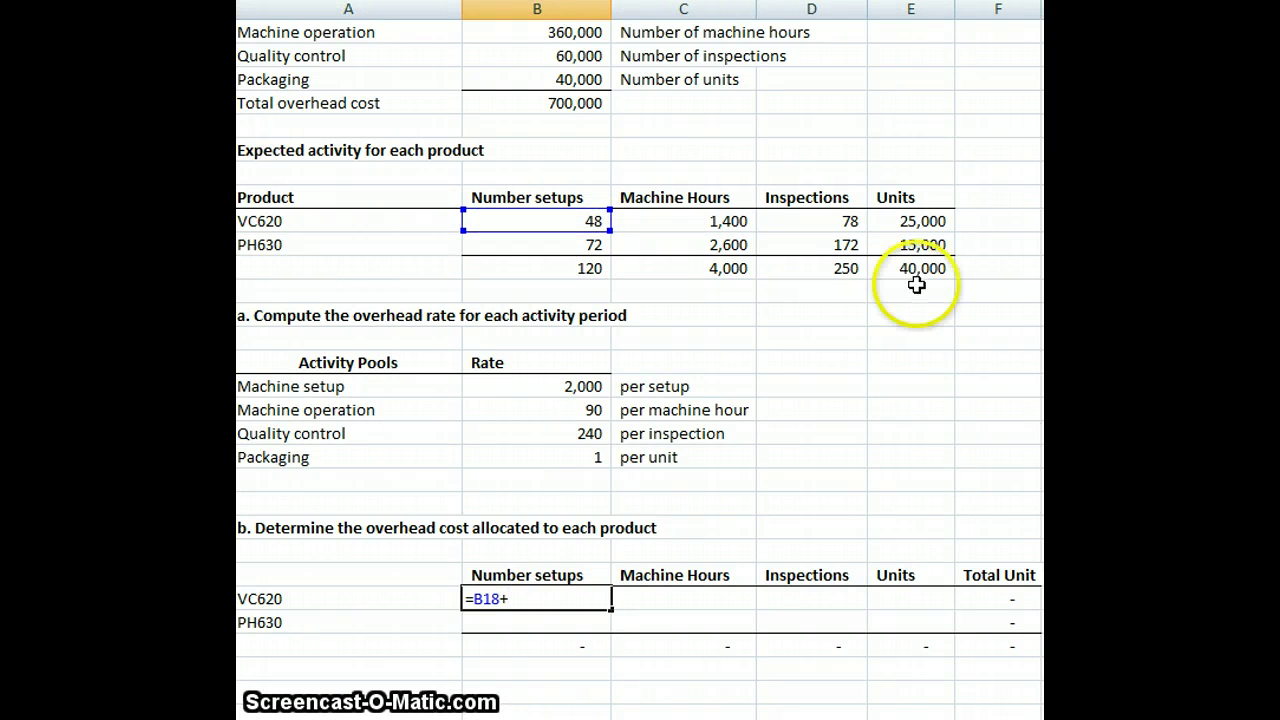
click(588, 388)
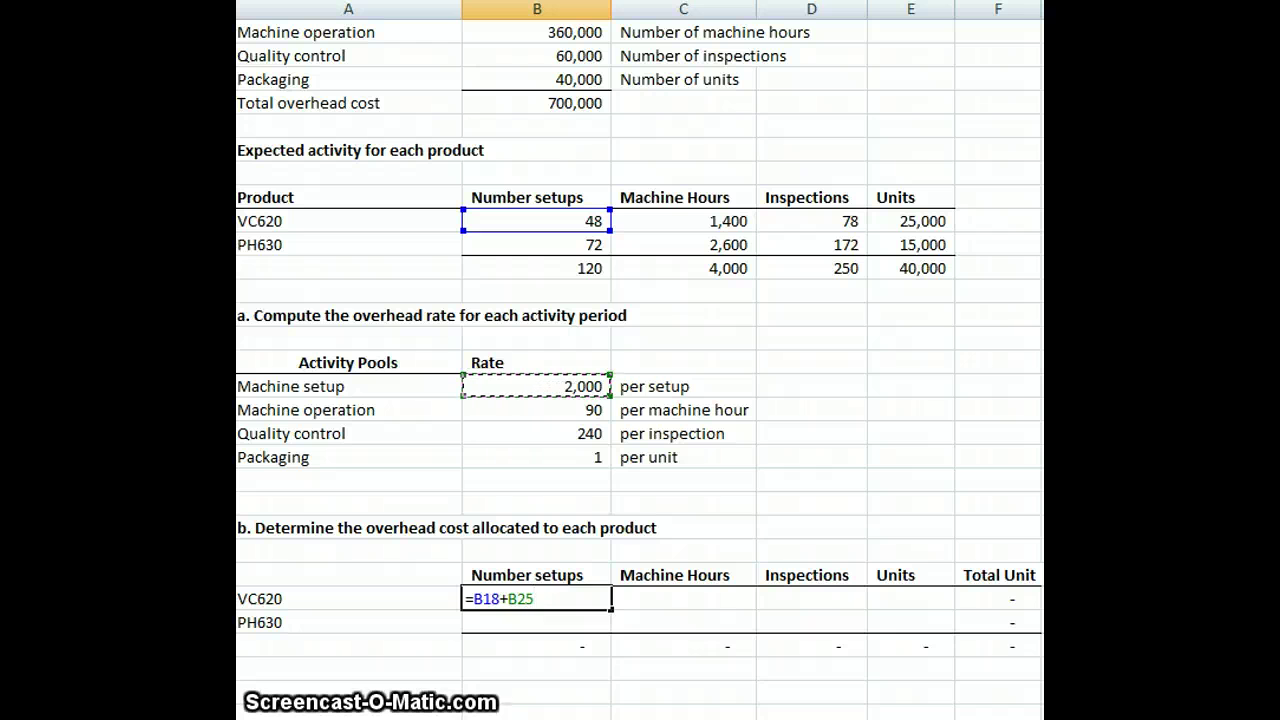
key(Return)
Calculate VC620's machine hours allocation in part b by multiplying its machine hours by the machine operation rate, =C18*B26.
key(Up)
key(Right)
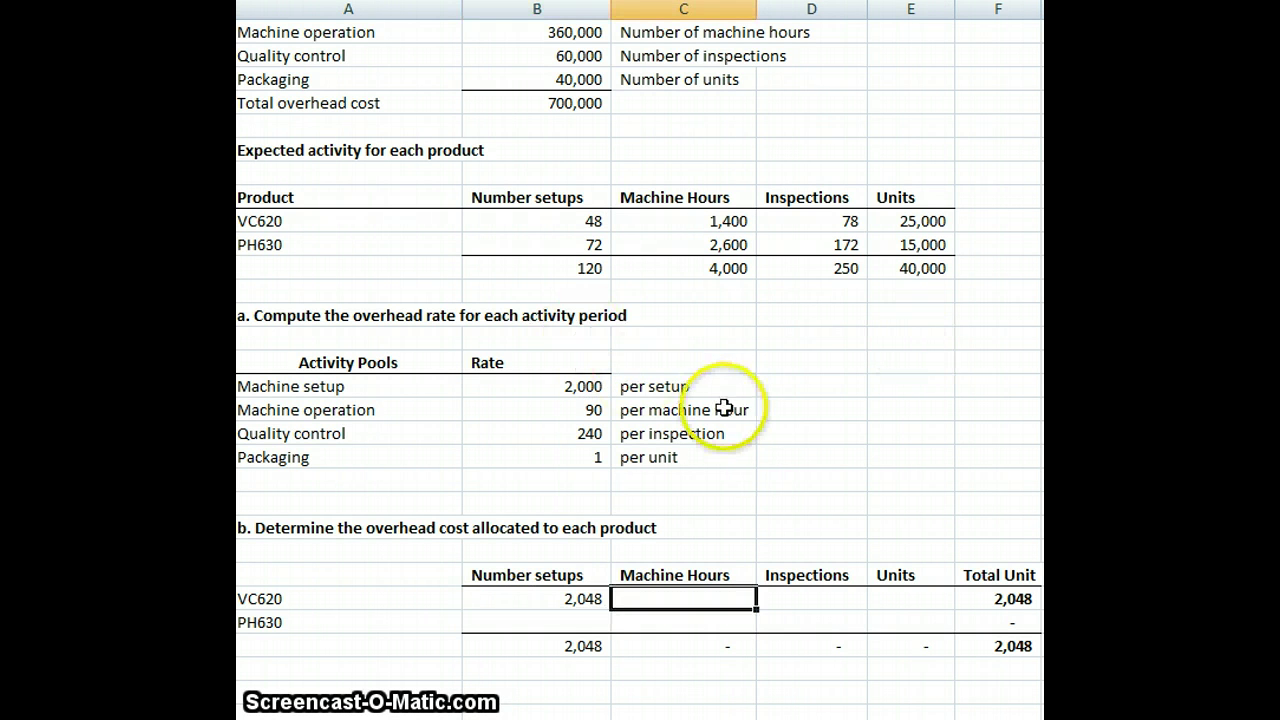
text(=)
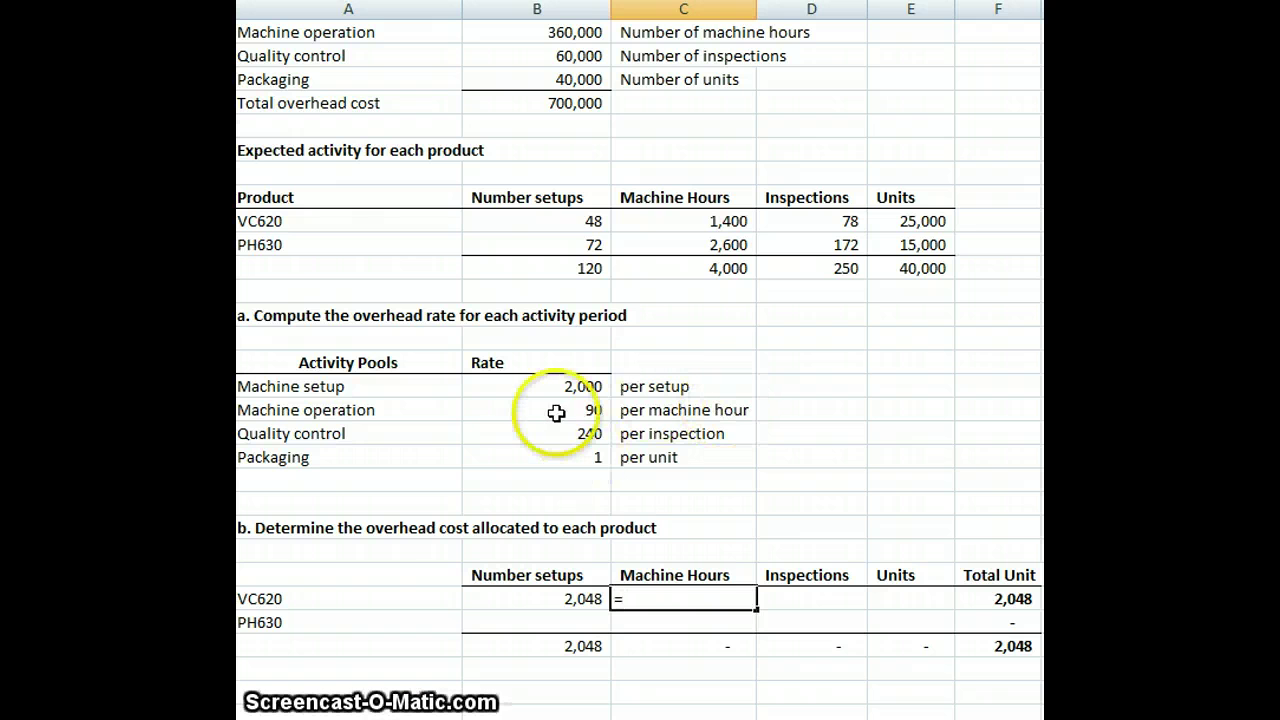
click(728, 221)
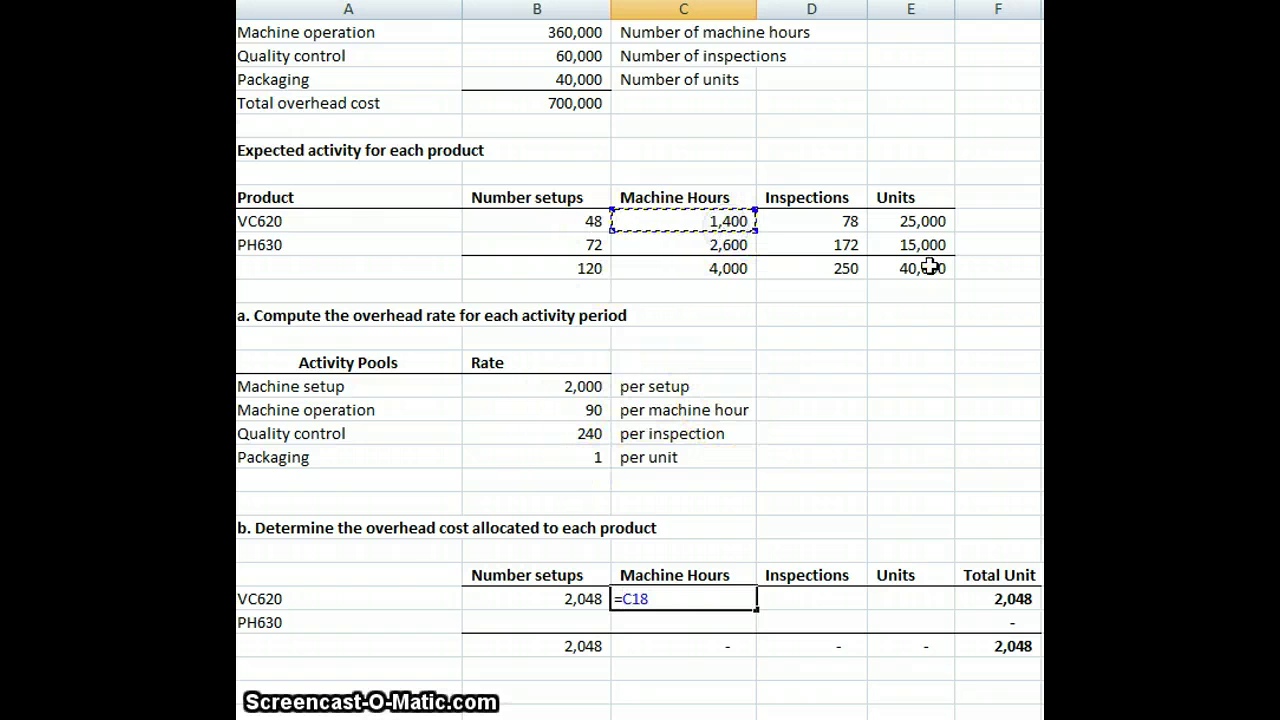
text(*)
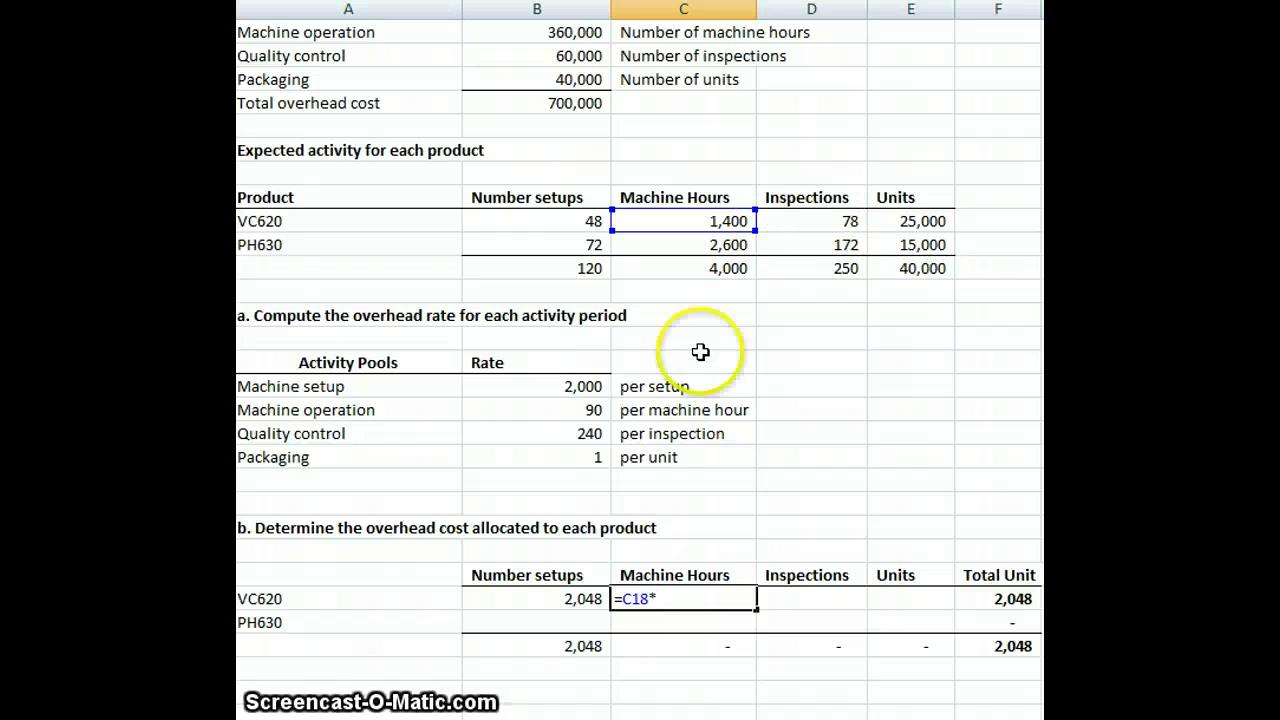
click(590, 410)
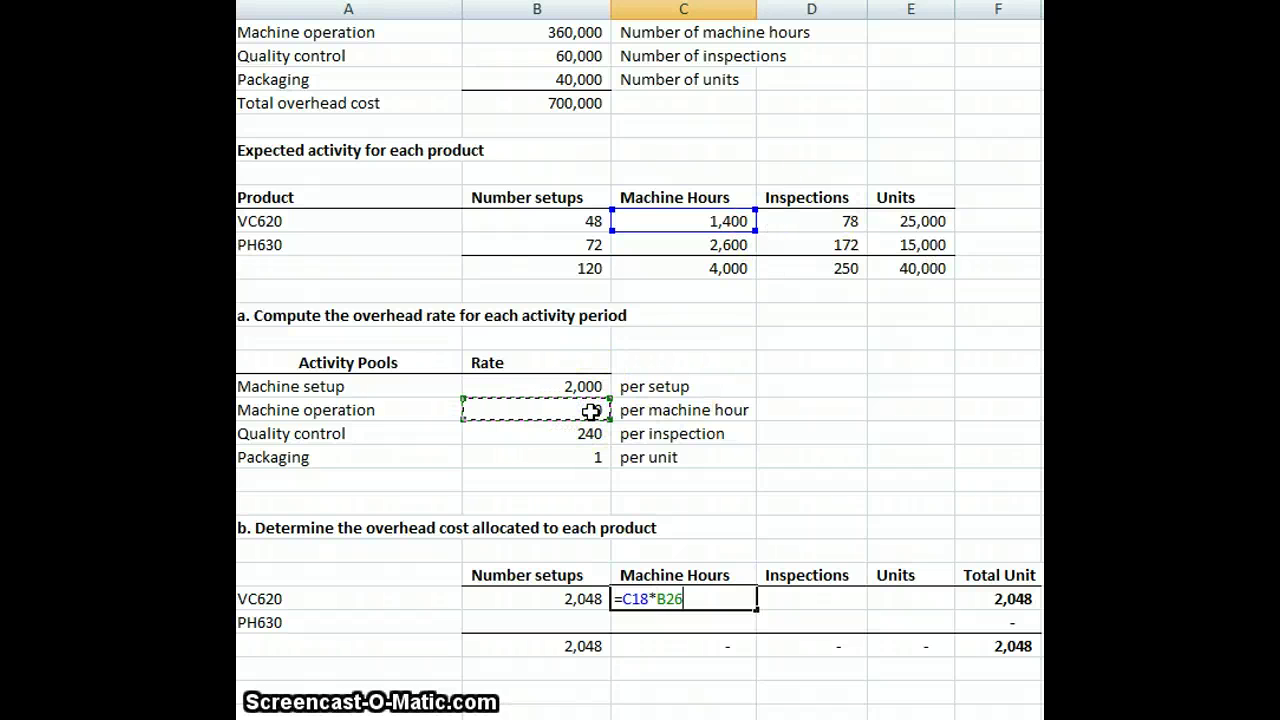
key(Return)
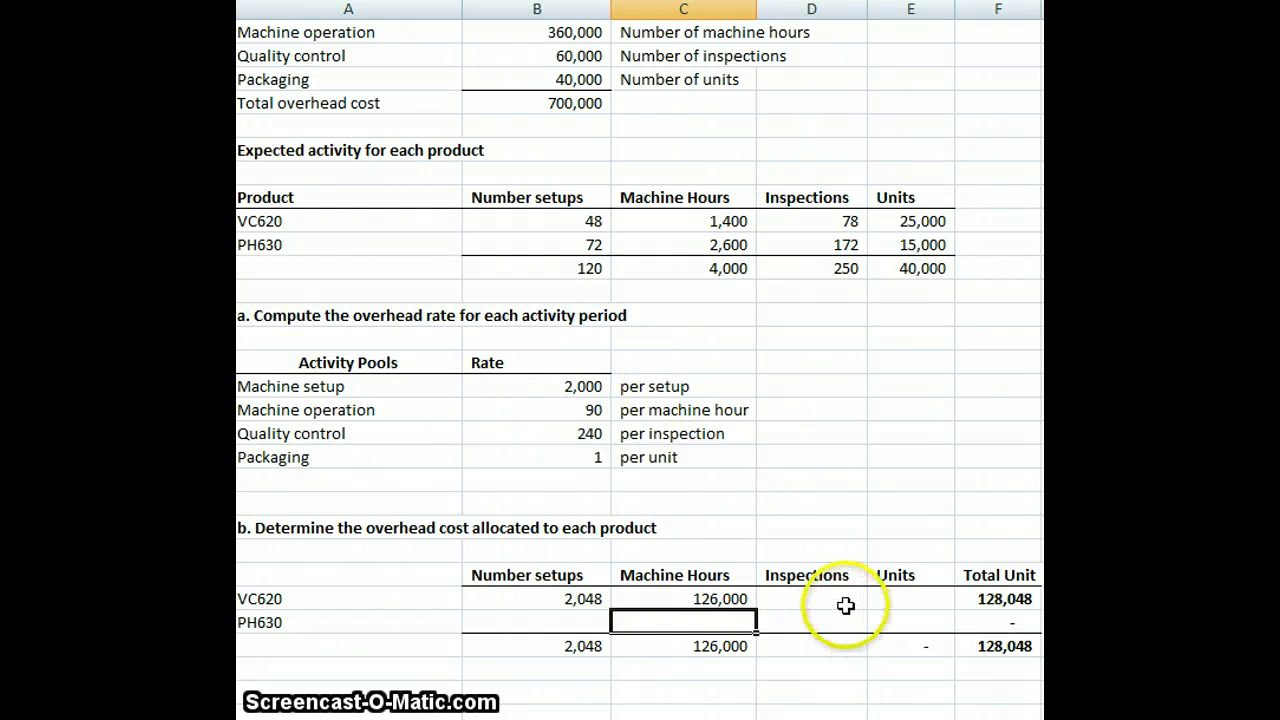
Calculate VC620's inspections allocation in part b by multiplying its inspections by the quality control rate, =D18*B27.
click(845, 601)
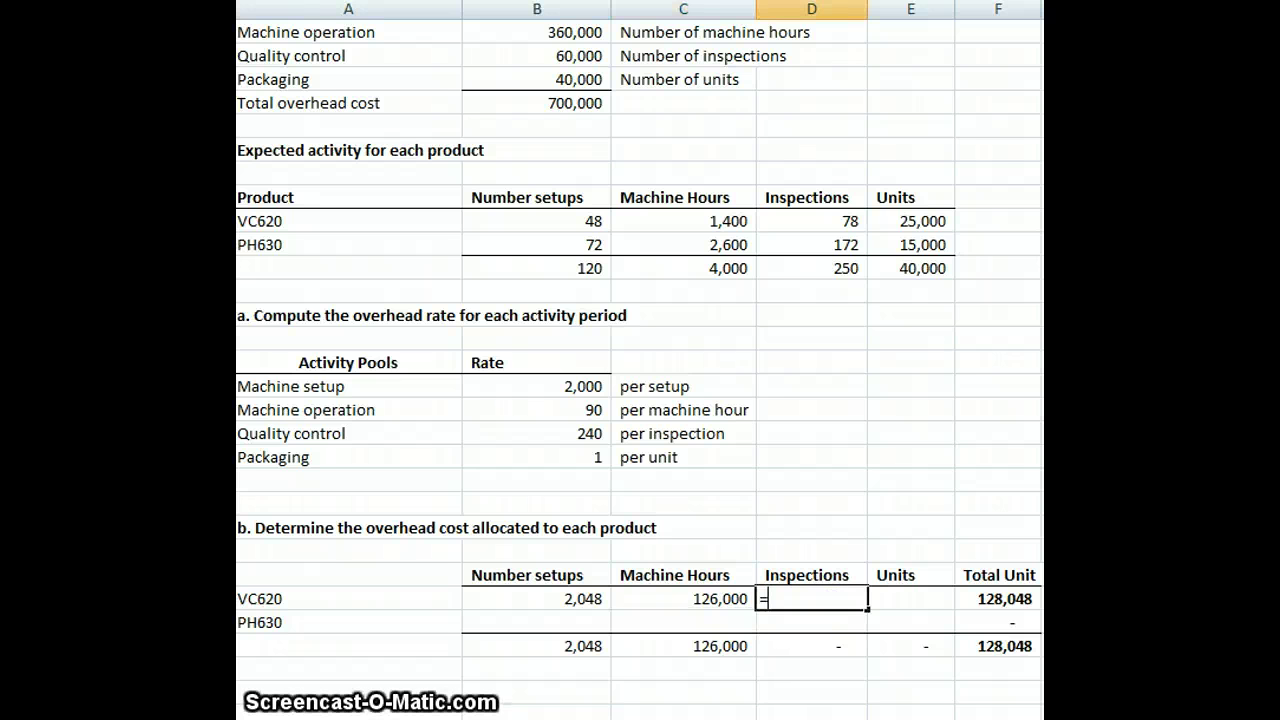
text(=)
click(834, 224)
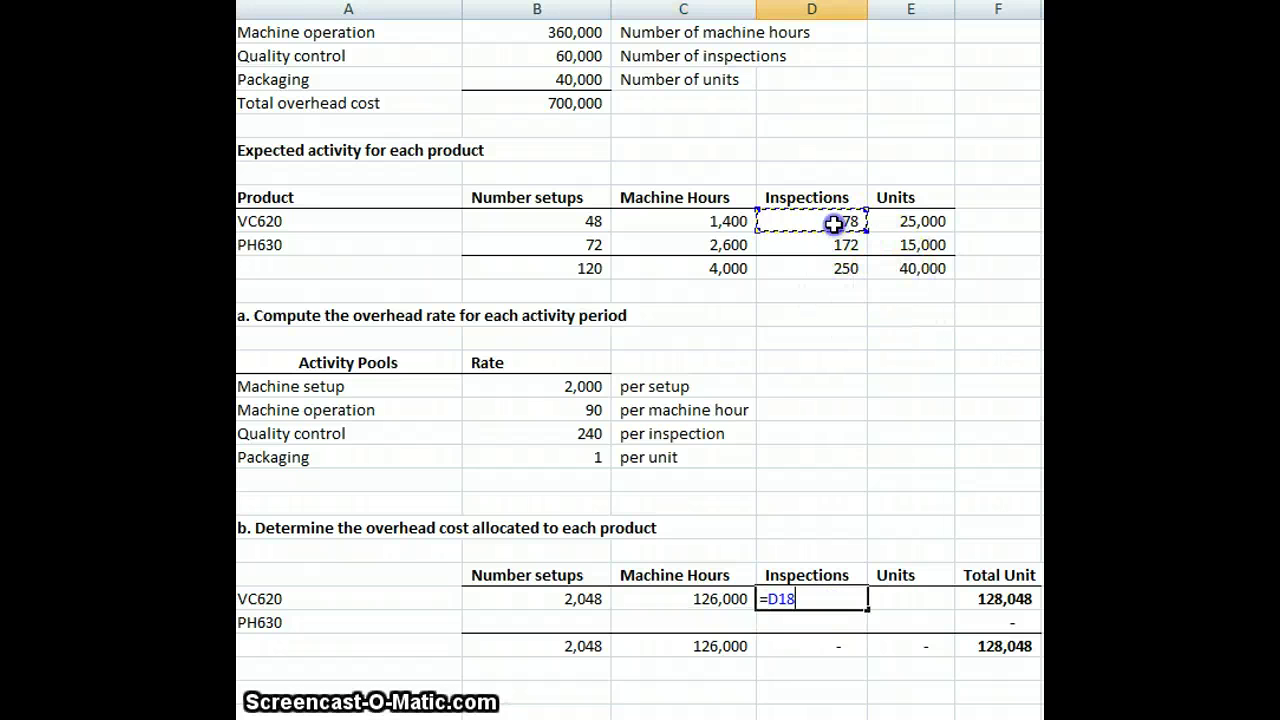
text(*)
click(580, 436)
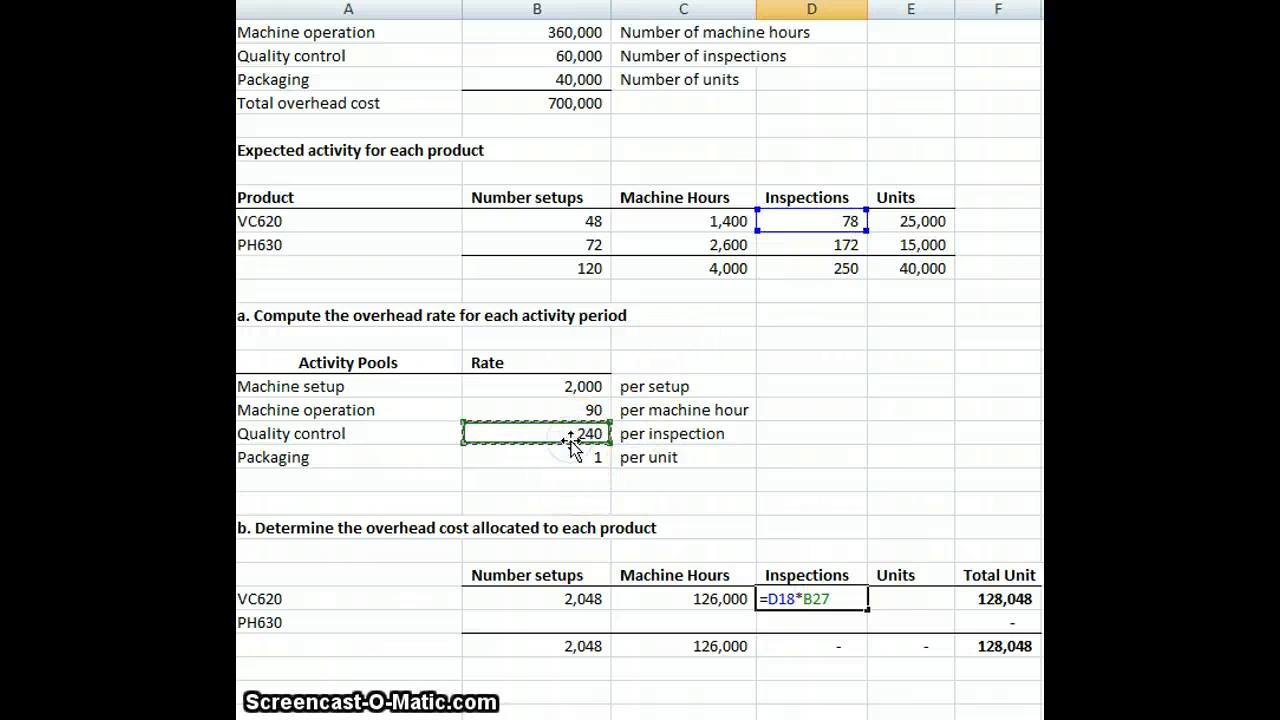
key(Return)
Calculate VC620's units allocation in part b by multiplying its units in E18 by the packaging rate in B28.
click(913, 598)
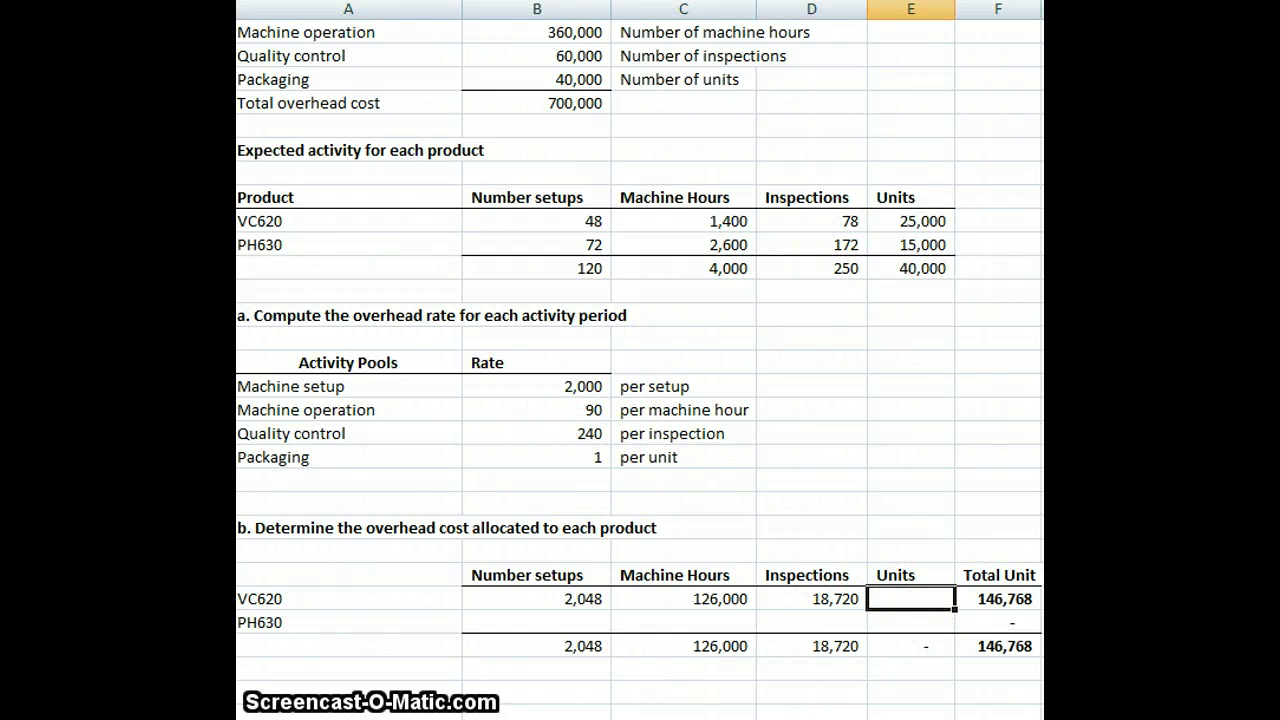
click(909, 221)
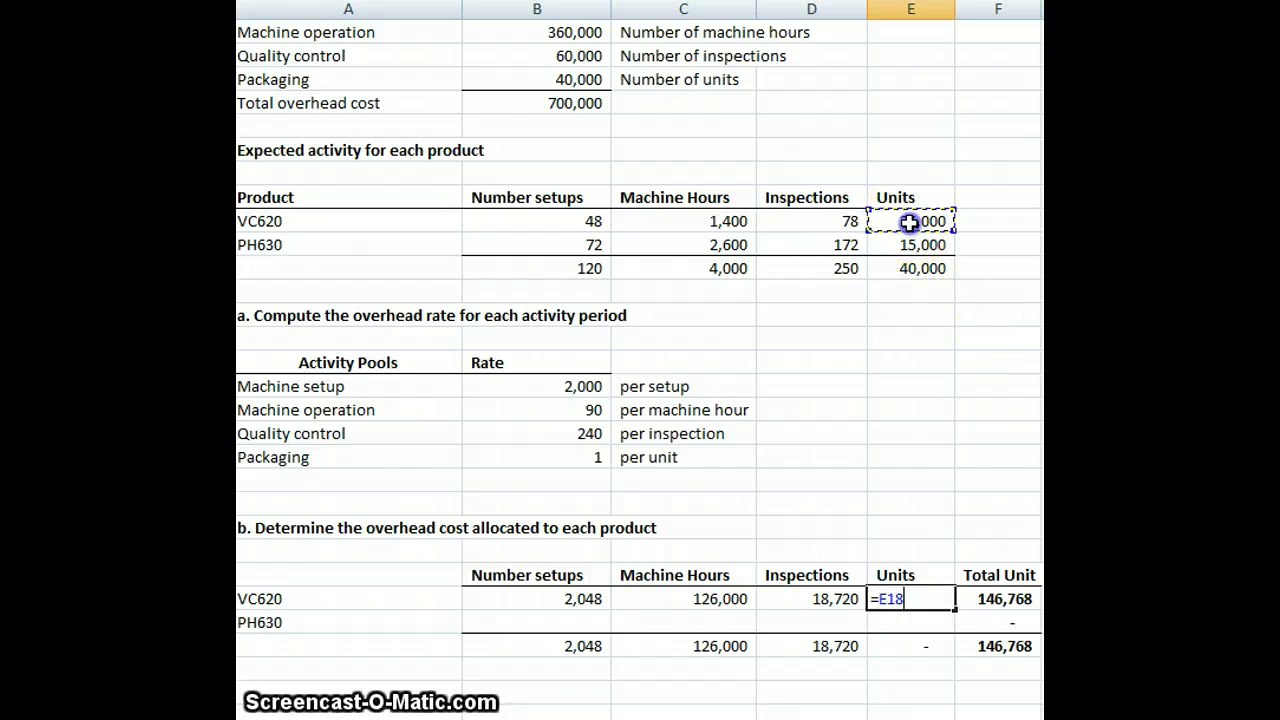
text(*)
click(594, 457)
key(Return)
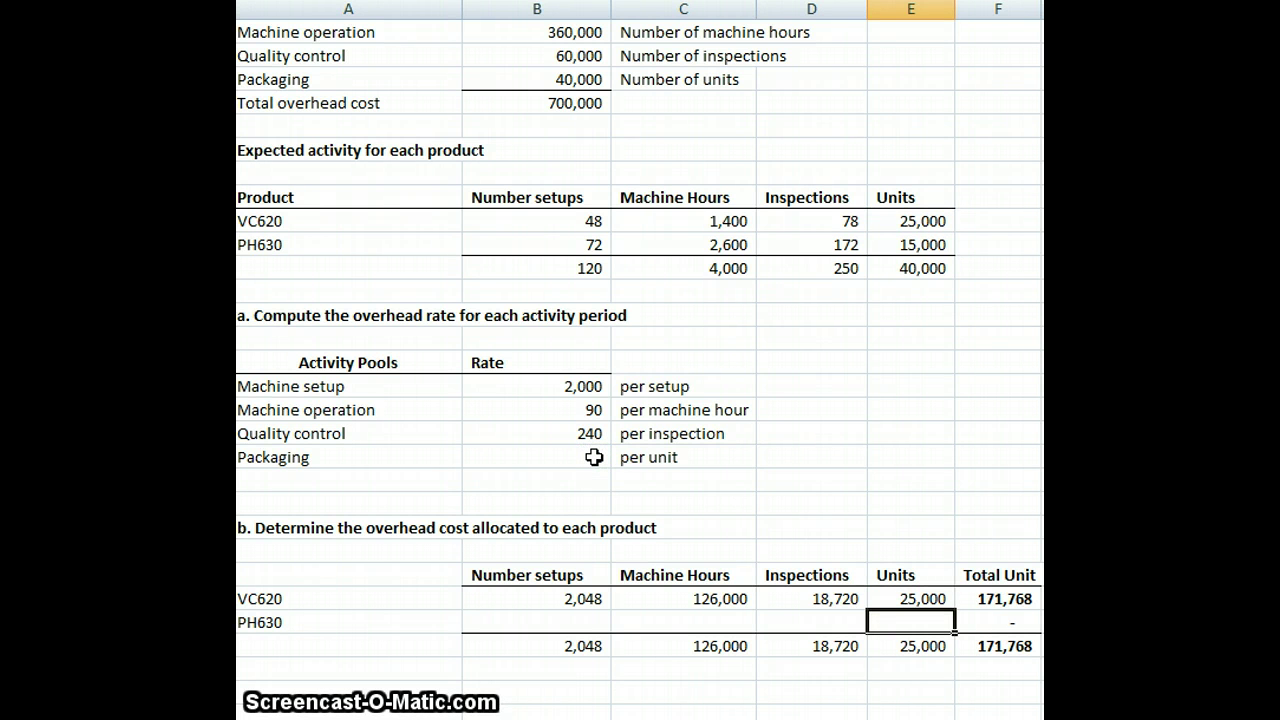
Calculate PH630's setup allocation in part b by multiplying its number of setups in B19 by the machine setup rate in B25.
key(Left)
key(Left)
key(Left)
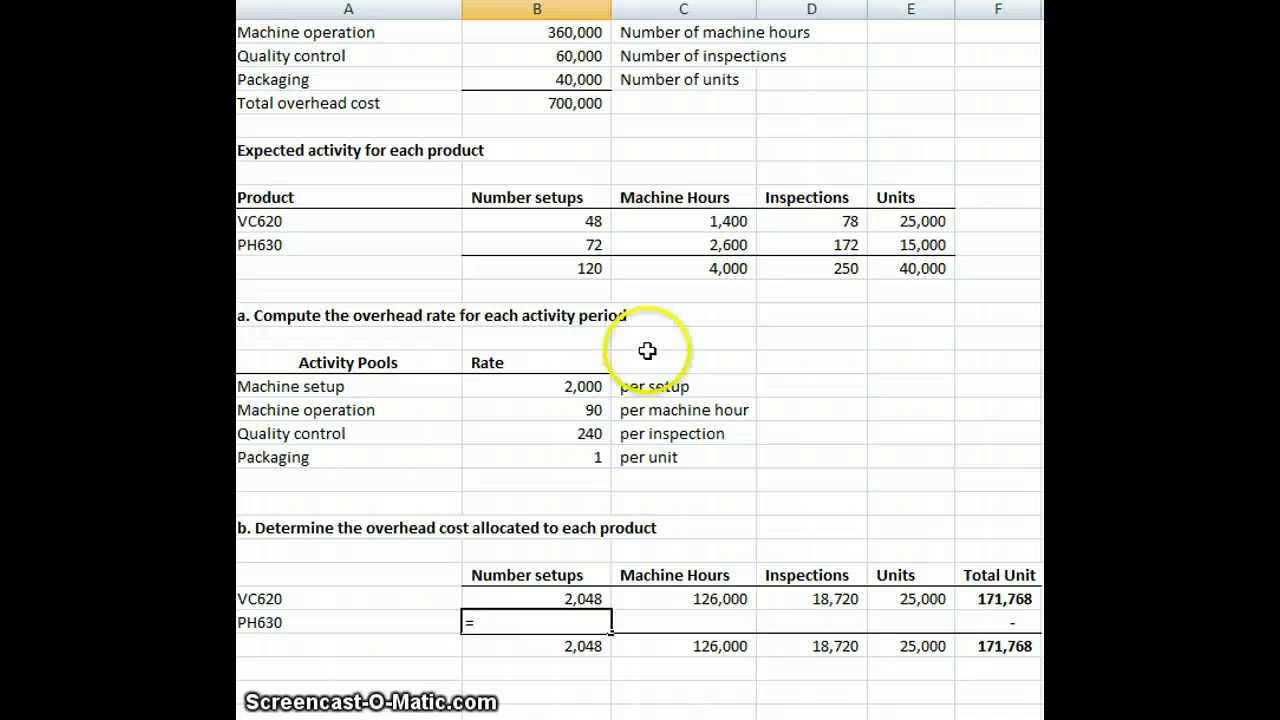
click(586, 246)
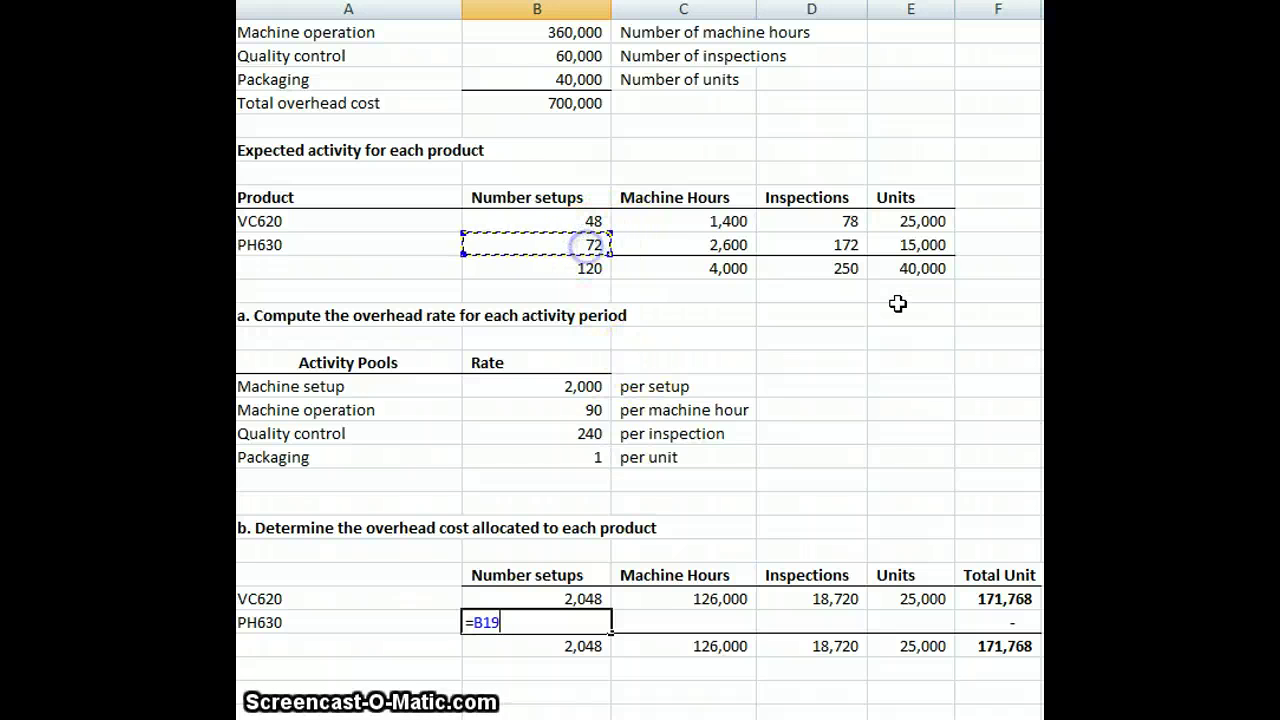
click(562, 385)
key(Return)
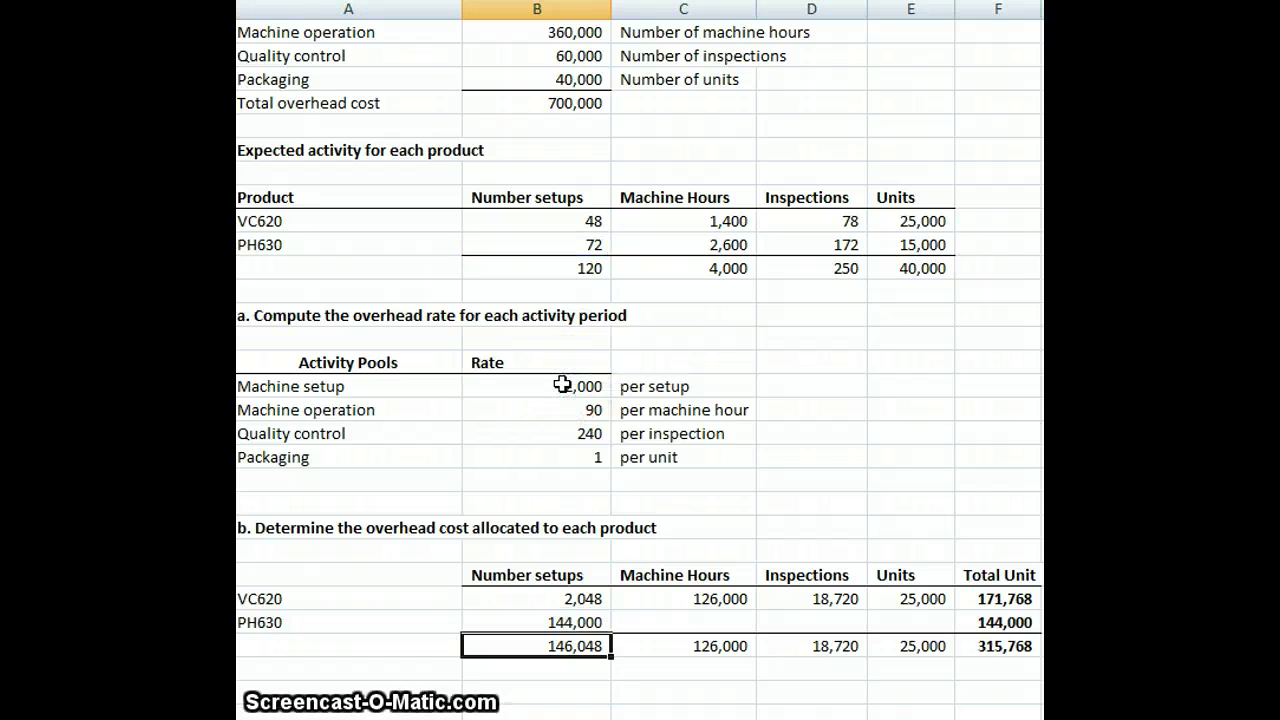
Correct VC620's Number setups formula in part b to multiply instead of add, =B18*B25.
key(Up)
key(Right)
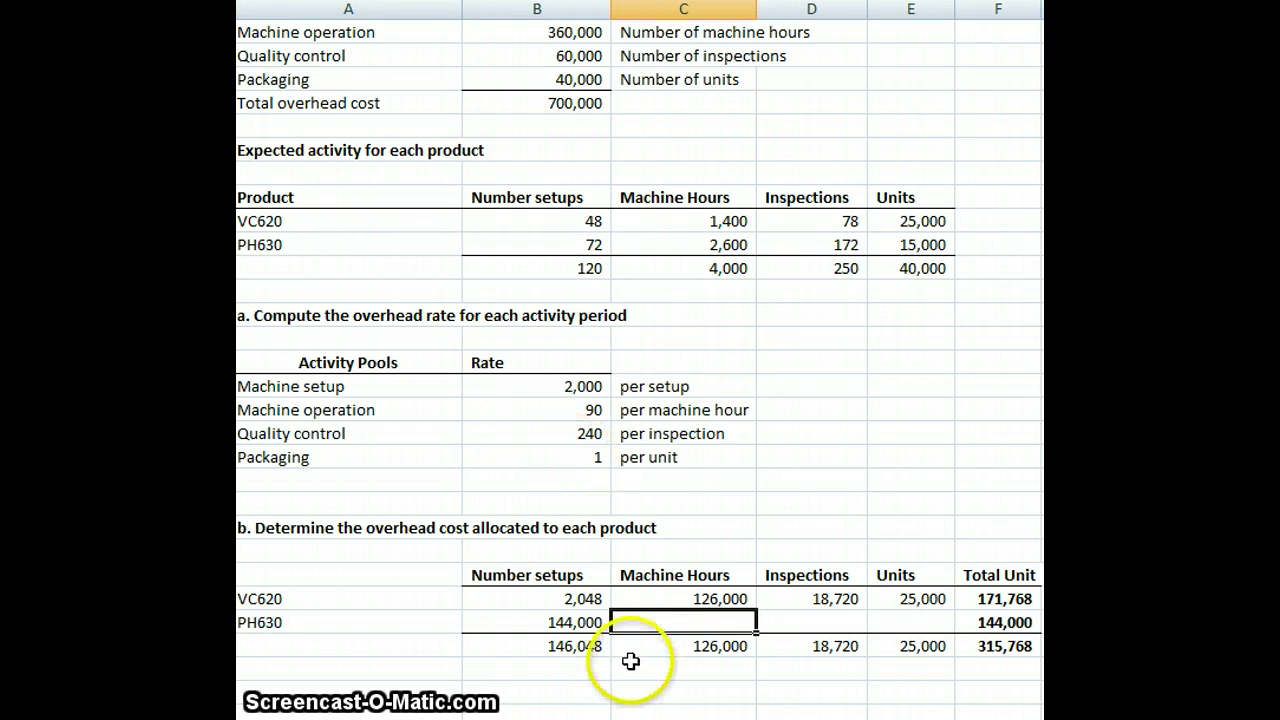
click(576, 598)
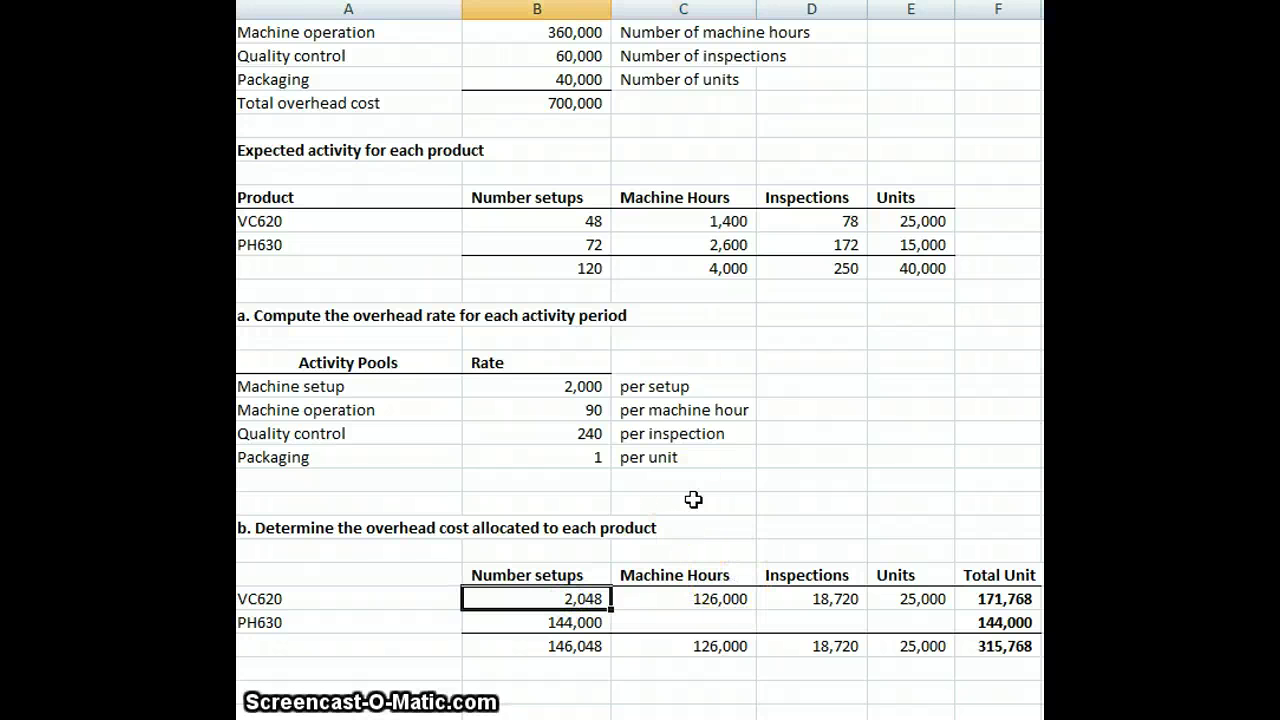
key(F2)
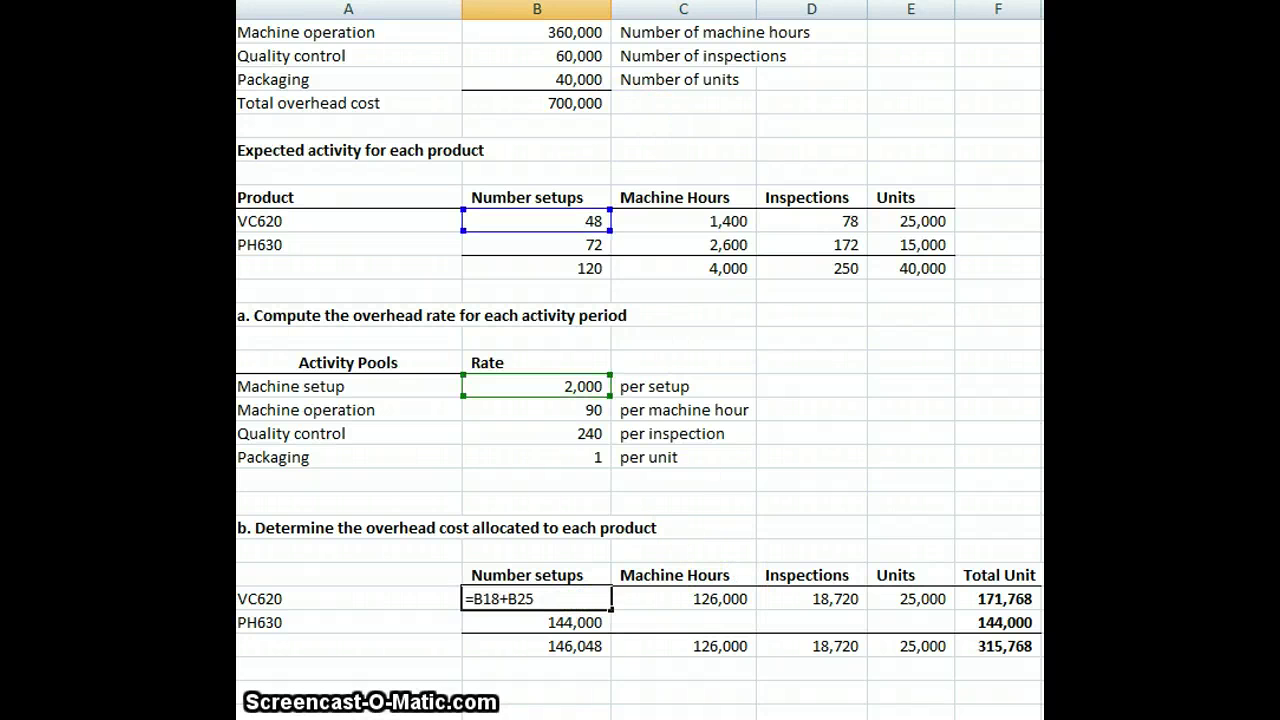
key(Return)
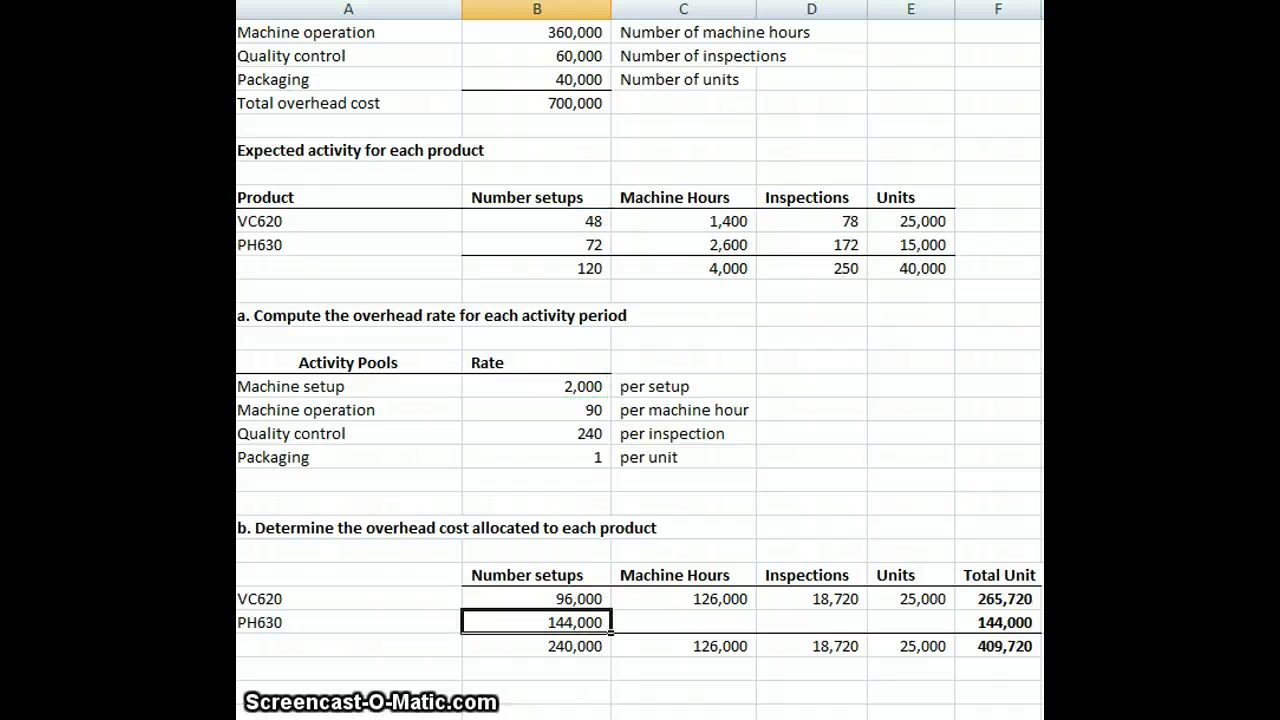
Calculate PH630's machine hours allocation in part b by multiplying its machine hours in C19 by the machine operation rate in B26.
click(684, 622)
text(=)
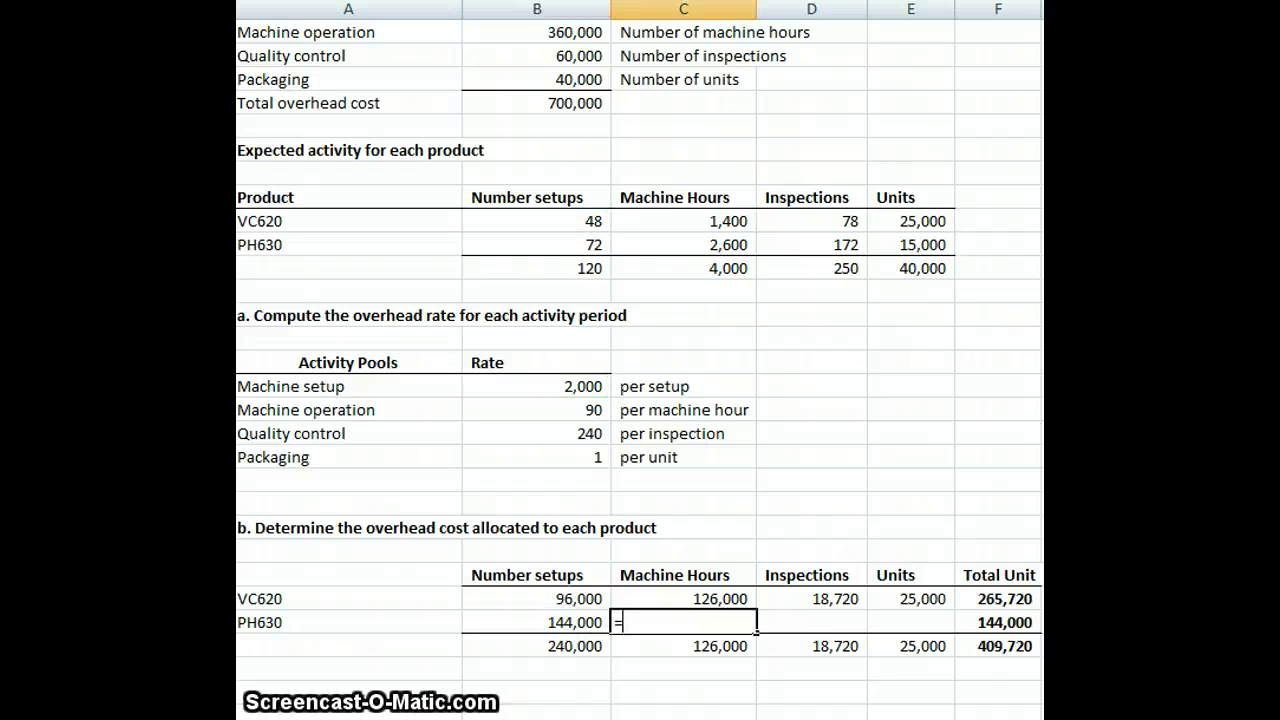
click(724, 249)
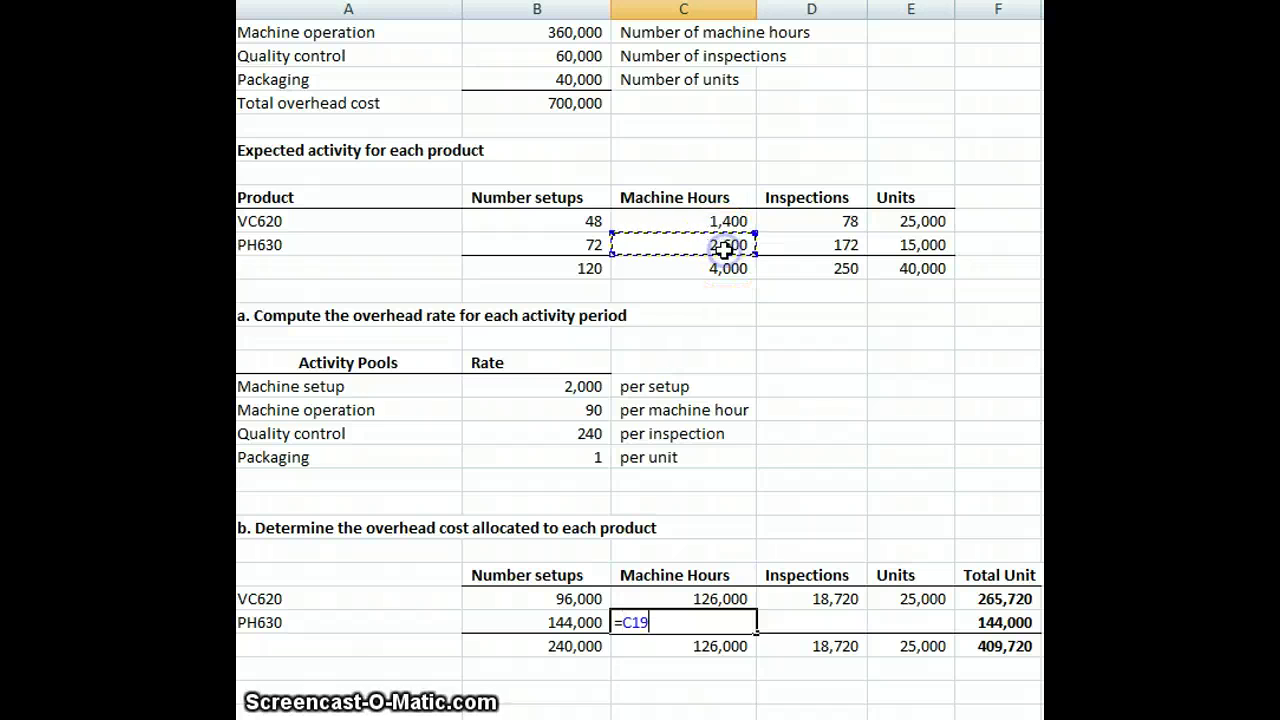
text(*)
click(575, 409)
key(Return)
Calculate PH630's inspections allocation in part b by multiplying its inspections in D19 by the quality control rate in B27.
key(Up)
key(Right)
text(=)
click(806, 245)
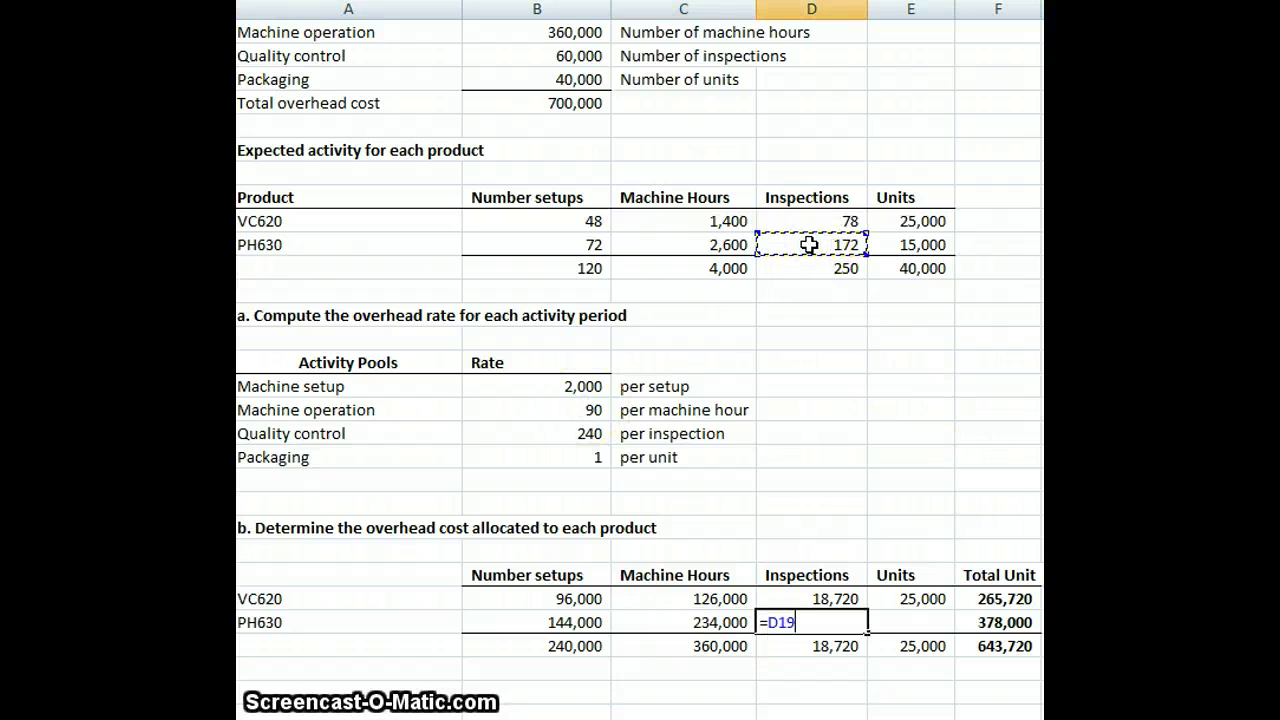
text(*)
click(590, 436)
key(Return)
Calculate PH630's units allocation in part b by multiplying its units by the packaging rate, =E19*B28.
click(934, 621)
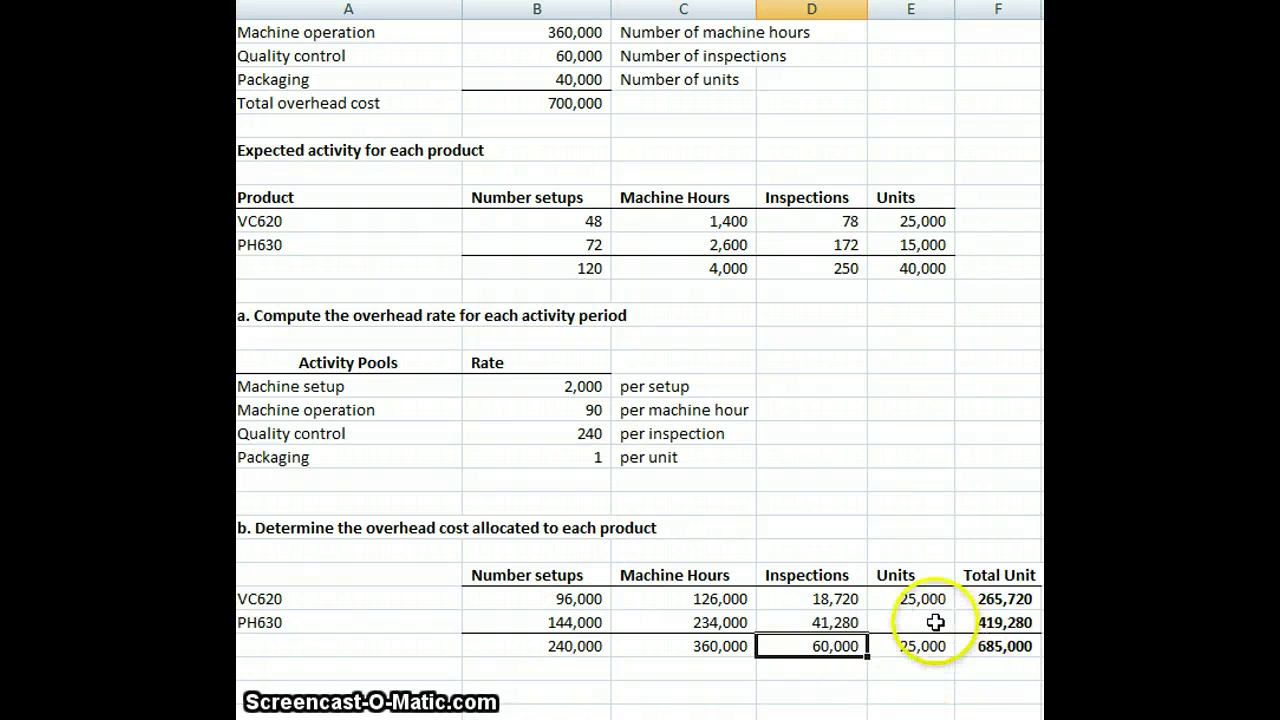
text(=)
click(943, 246)
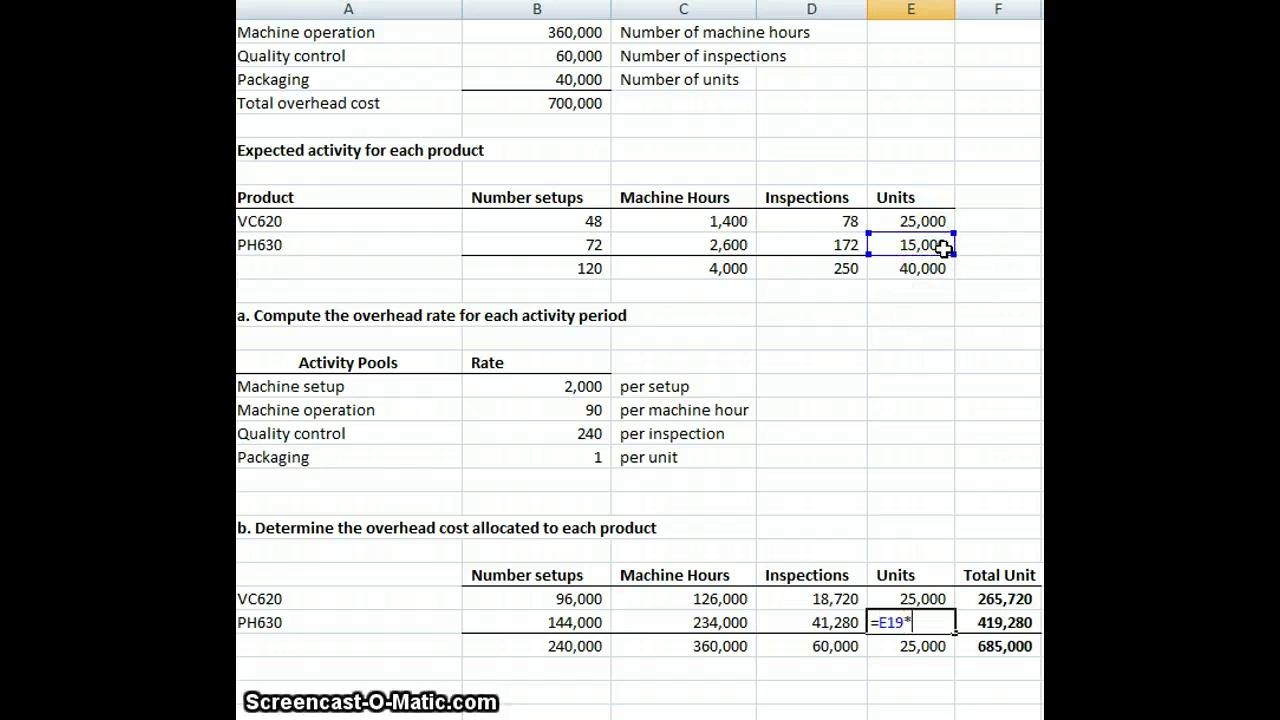
click(546, 456)
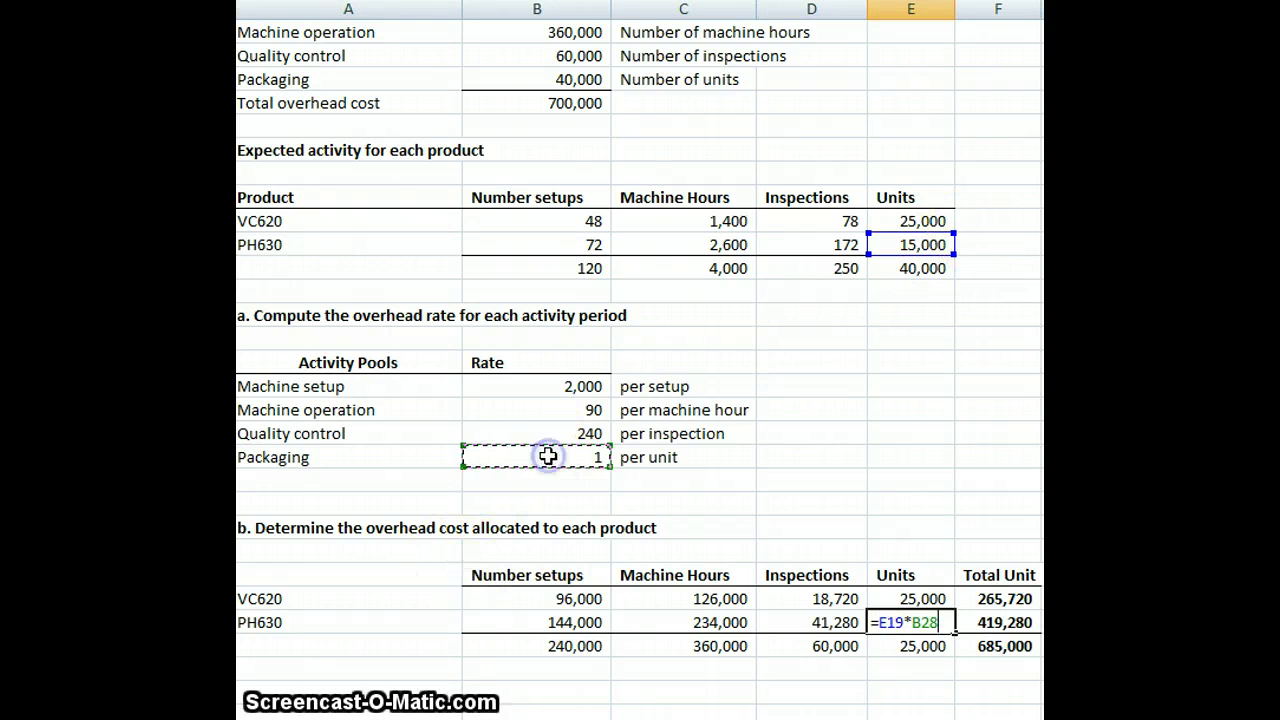
key(Return)
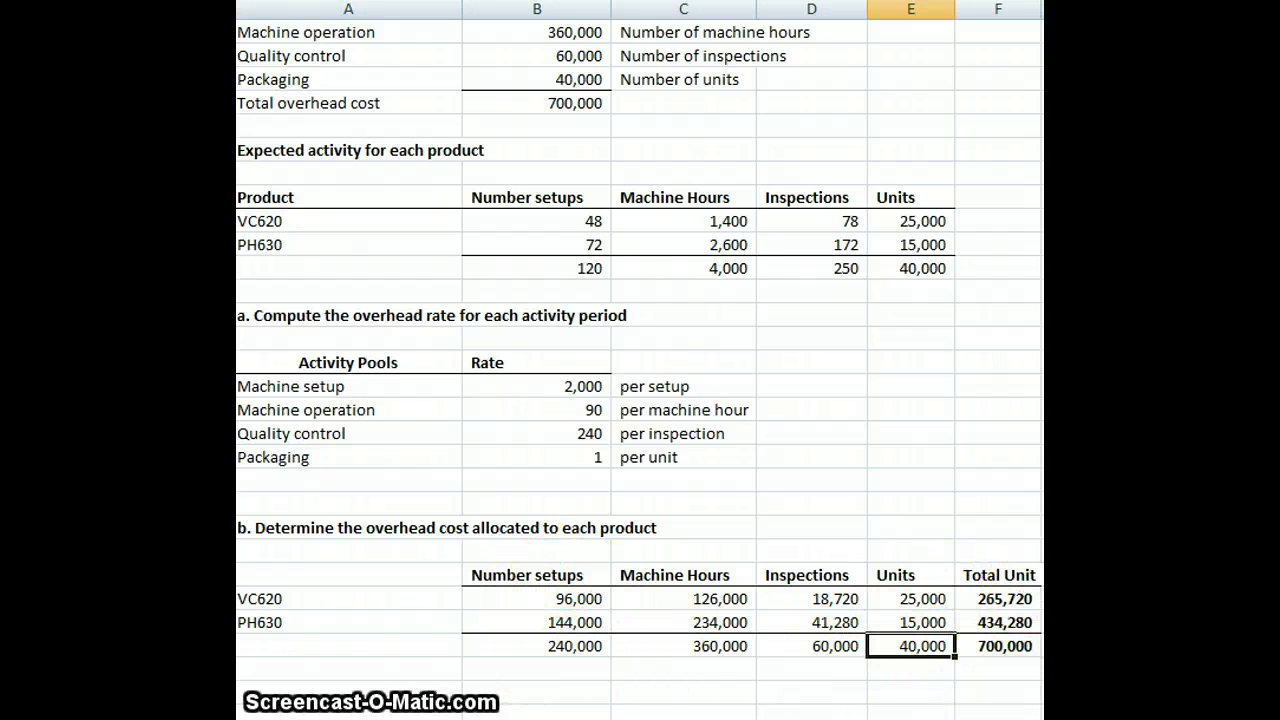
Examine VC620's allocated total, the labor hours, units and overhead cost on the Exercise 6-7B sheet, and the activity pools' total overhead cost.
click(1012, 598)
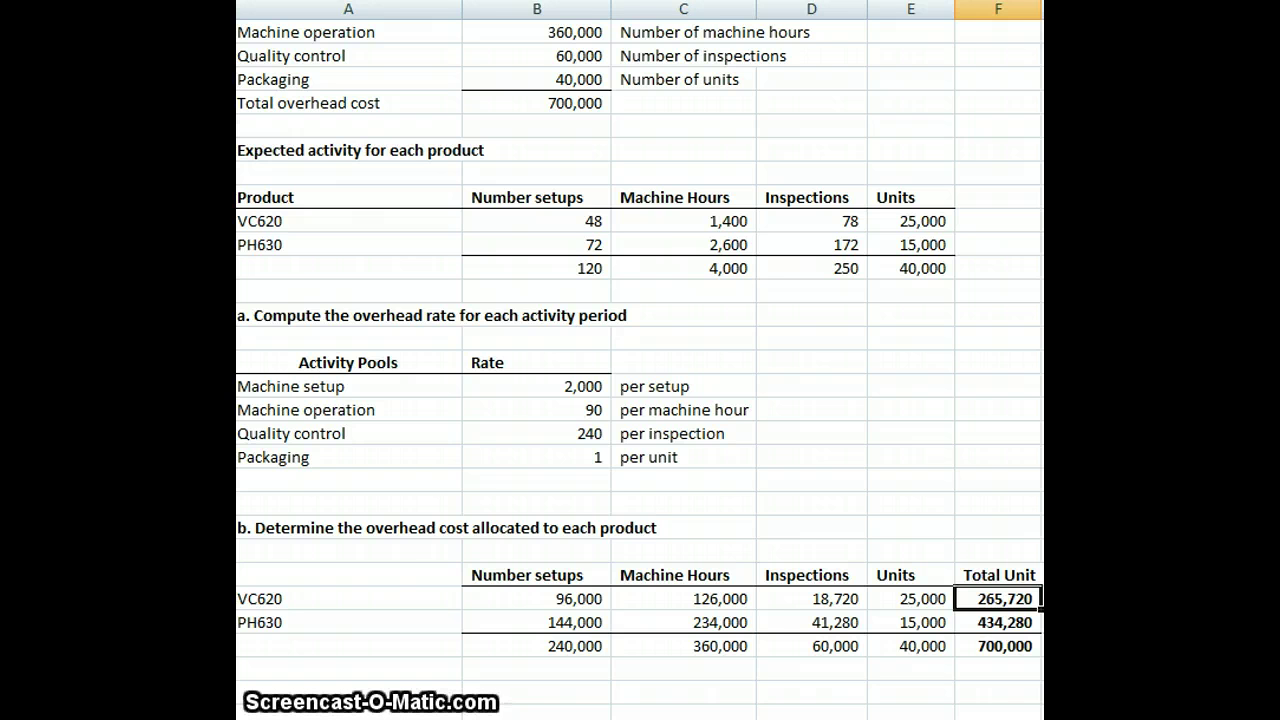
key(ctrl+Page_Up)
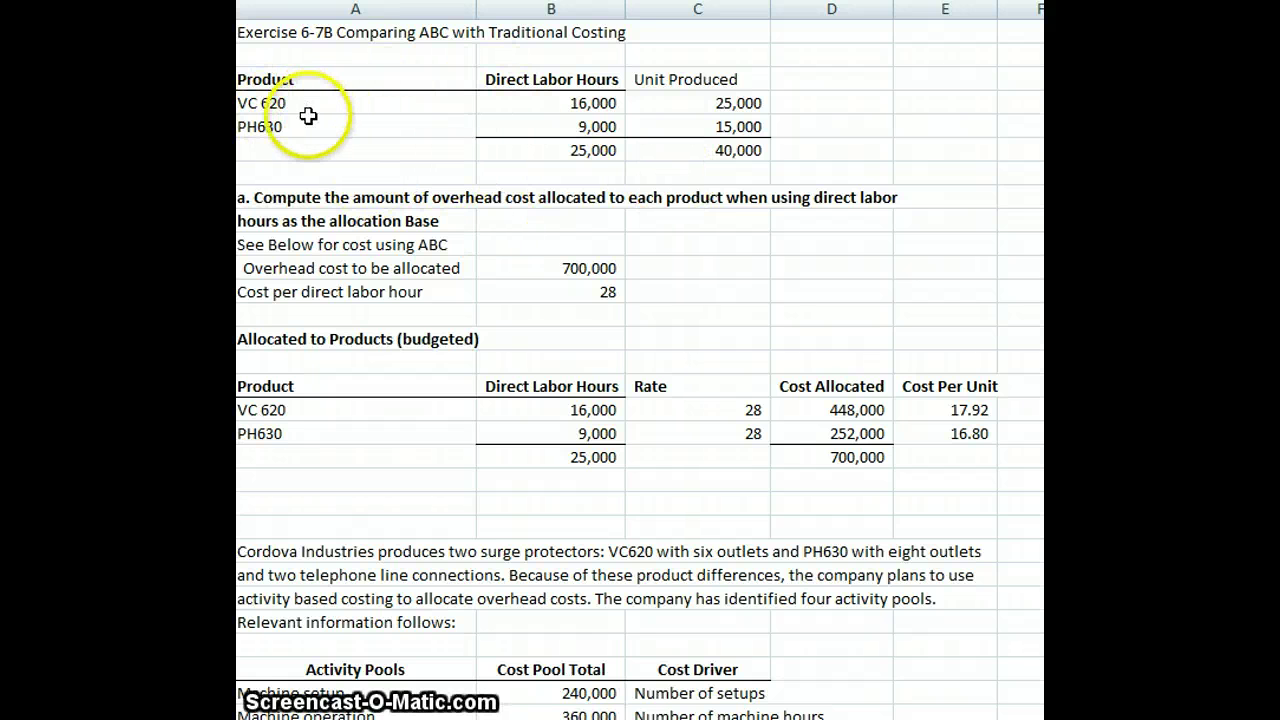
click(568, 103)
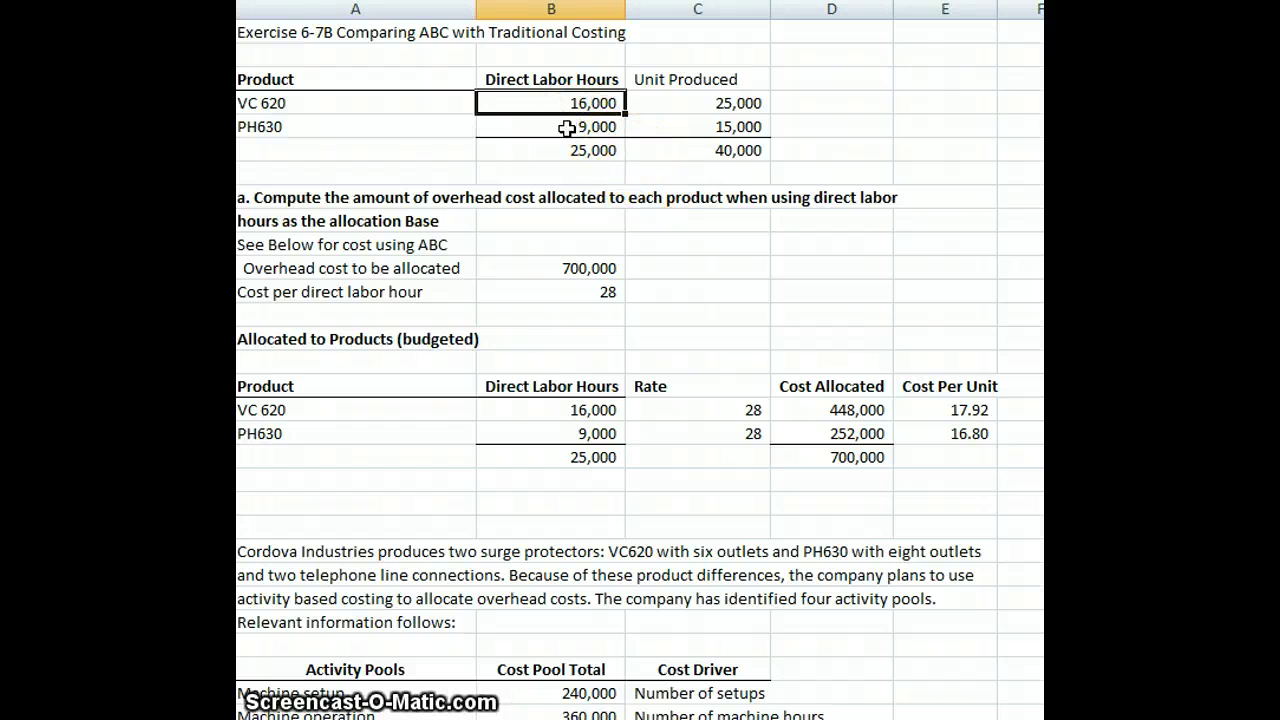
click(604, 127)
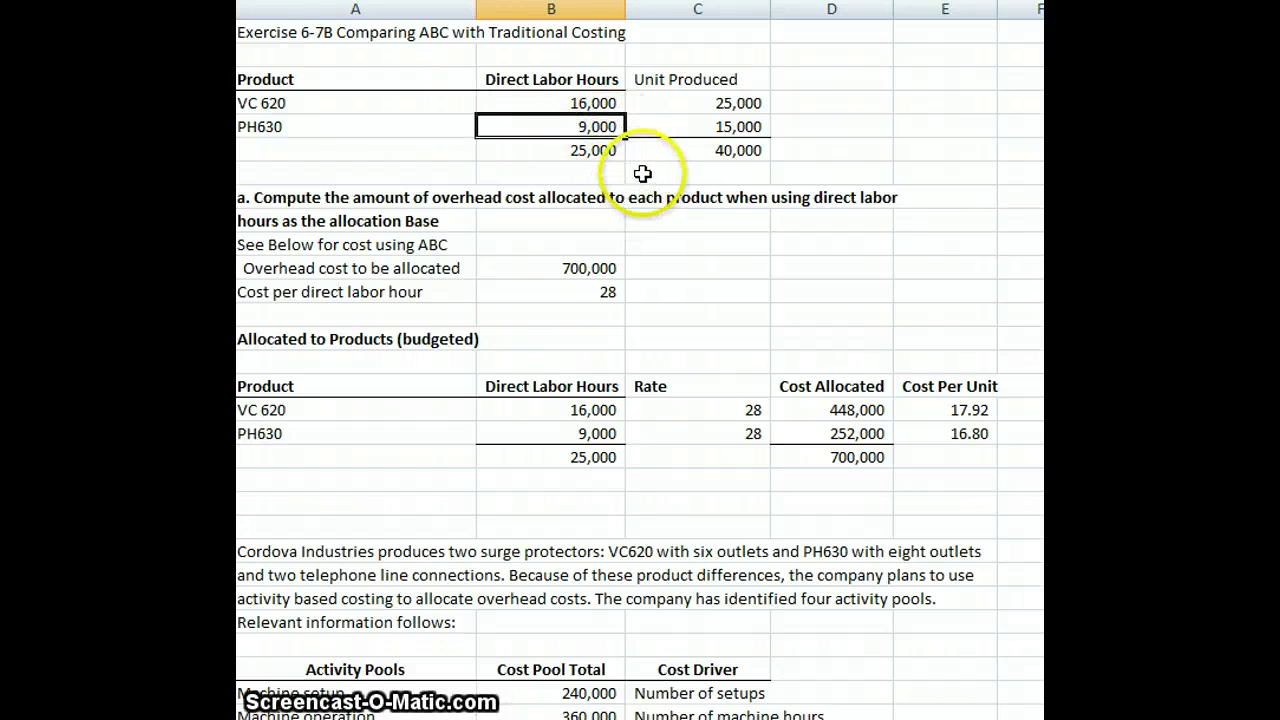
drag(746, 109, 746, 123)
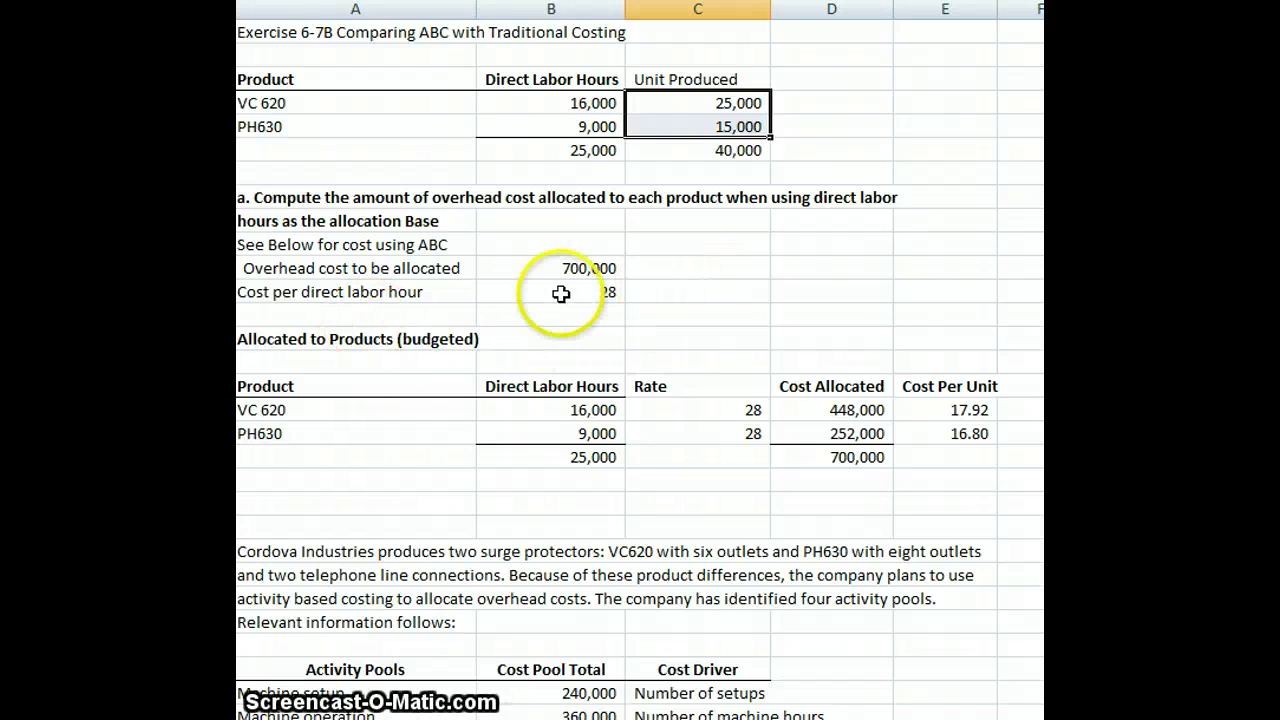
click(580, 268)
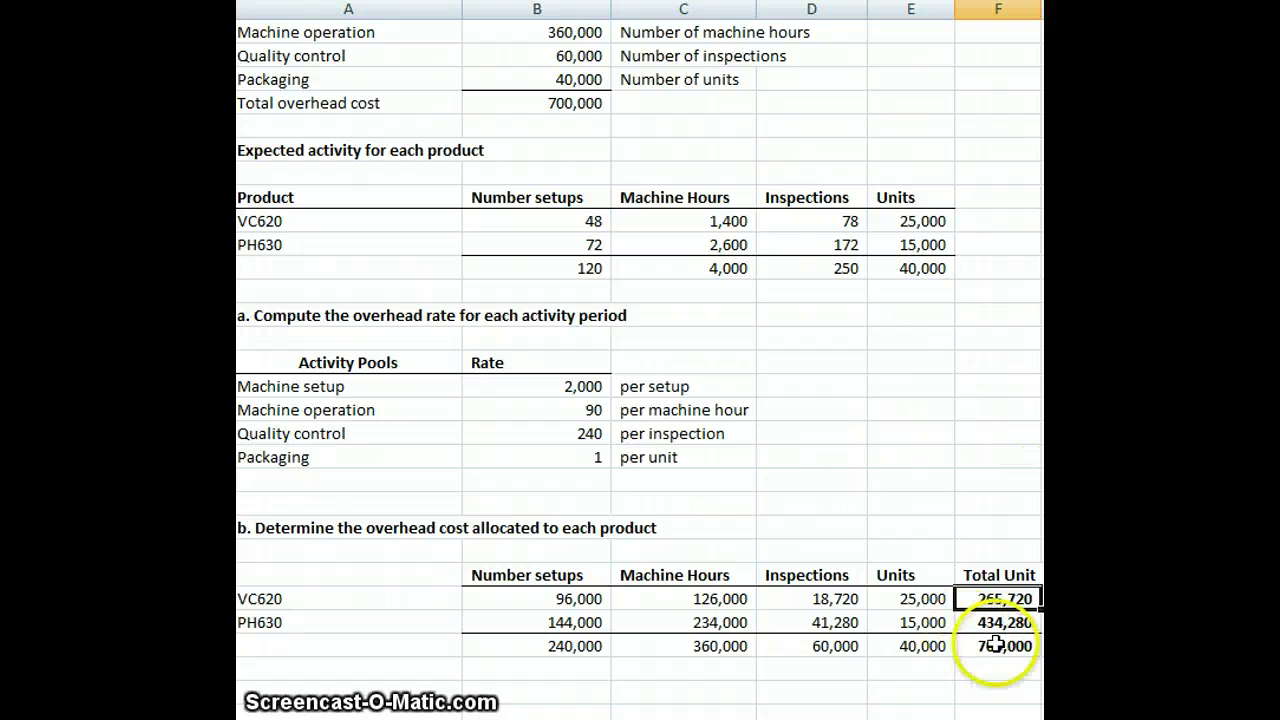
click(545, 103)
scroll(736, 194, up, 2)
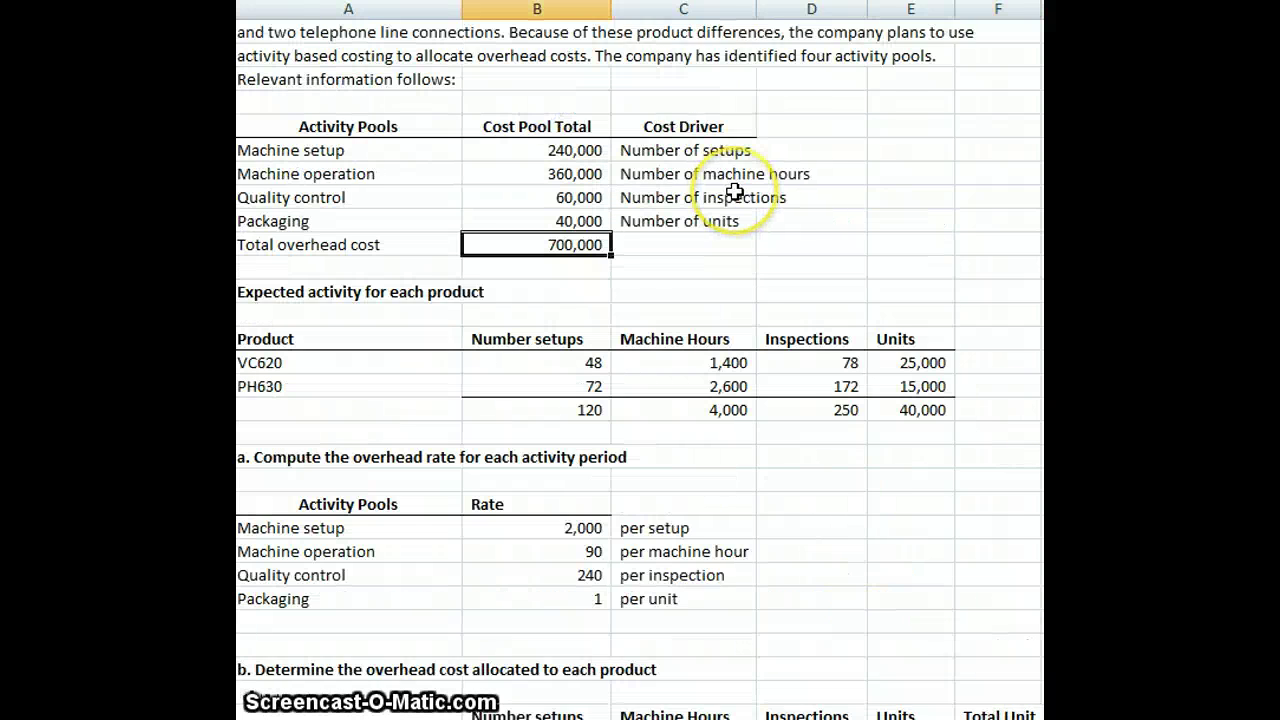
scroll(735, 193, up, 1)
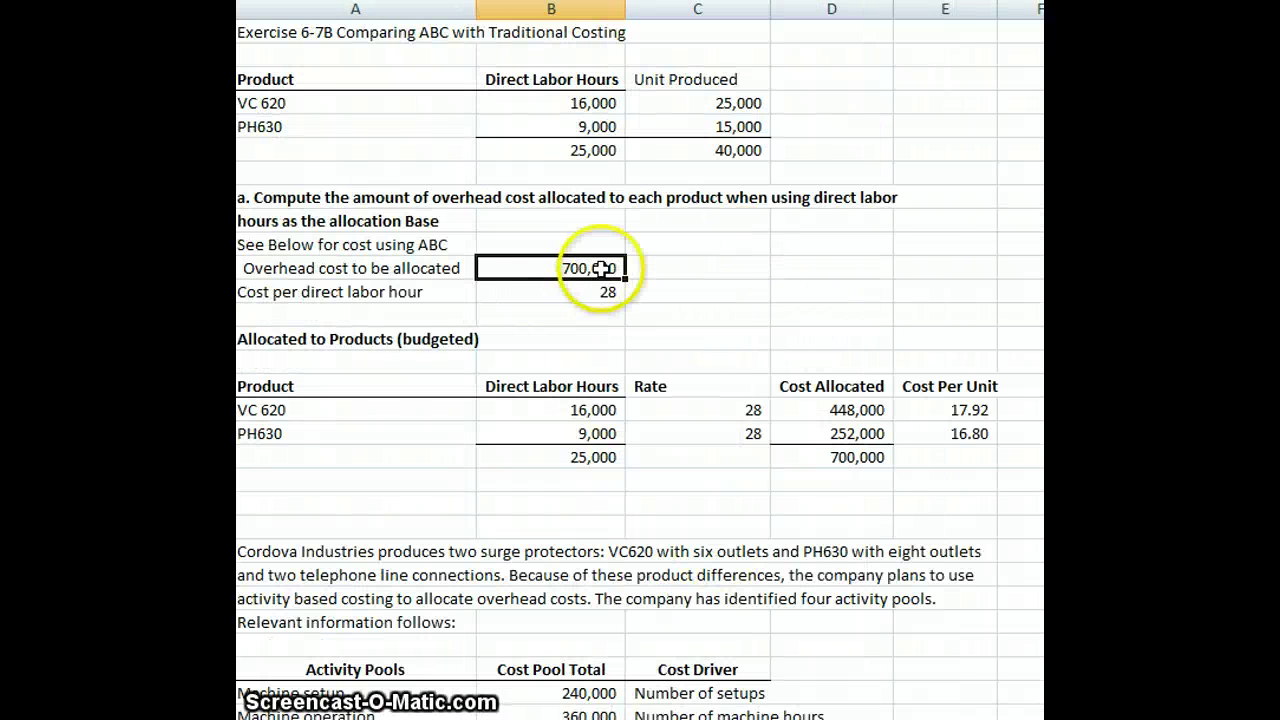
Calculate the cost per direct labor hour on the Exercise 6-7B sheet by dividing overhead cost by total direct labor hours, =B11/B6.
click(610, 291)
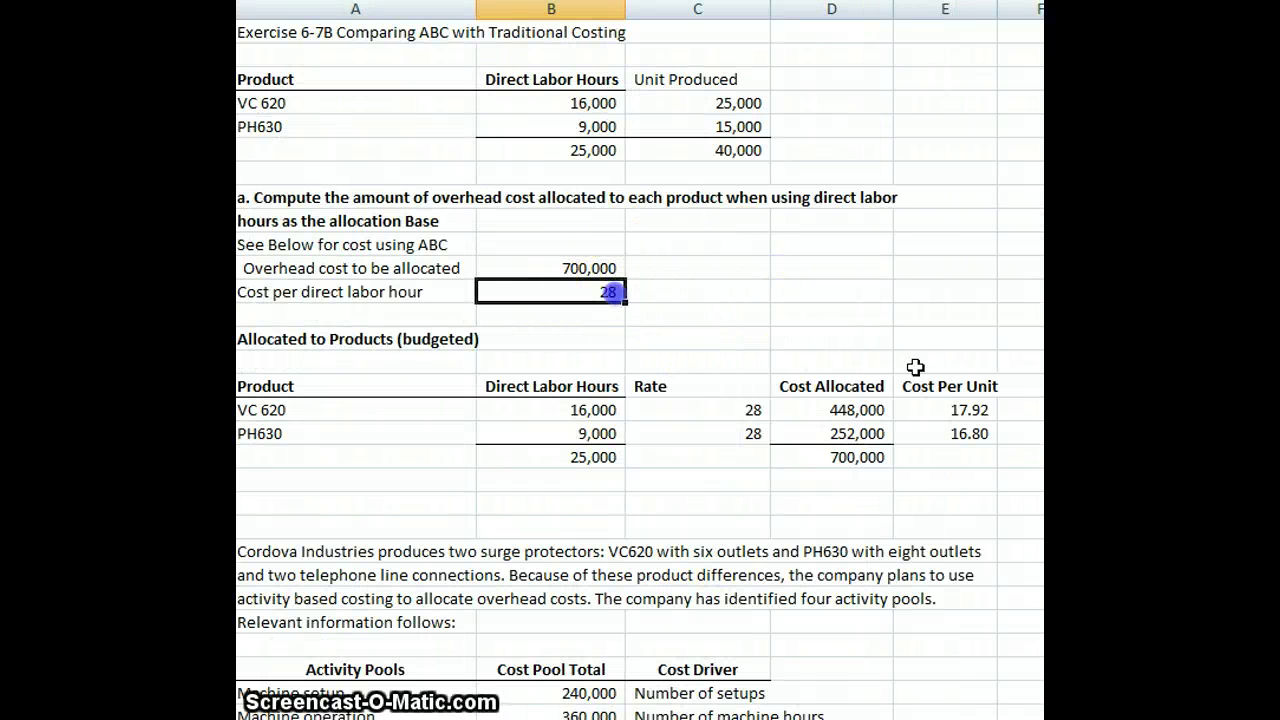
text(=)
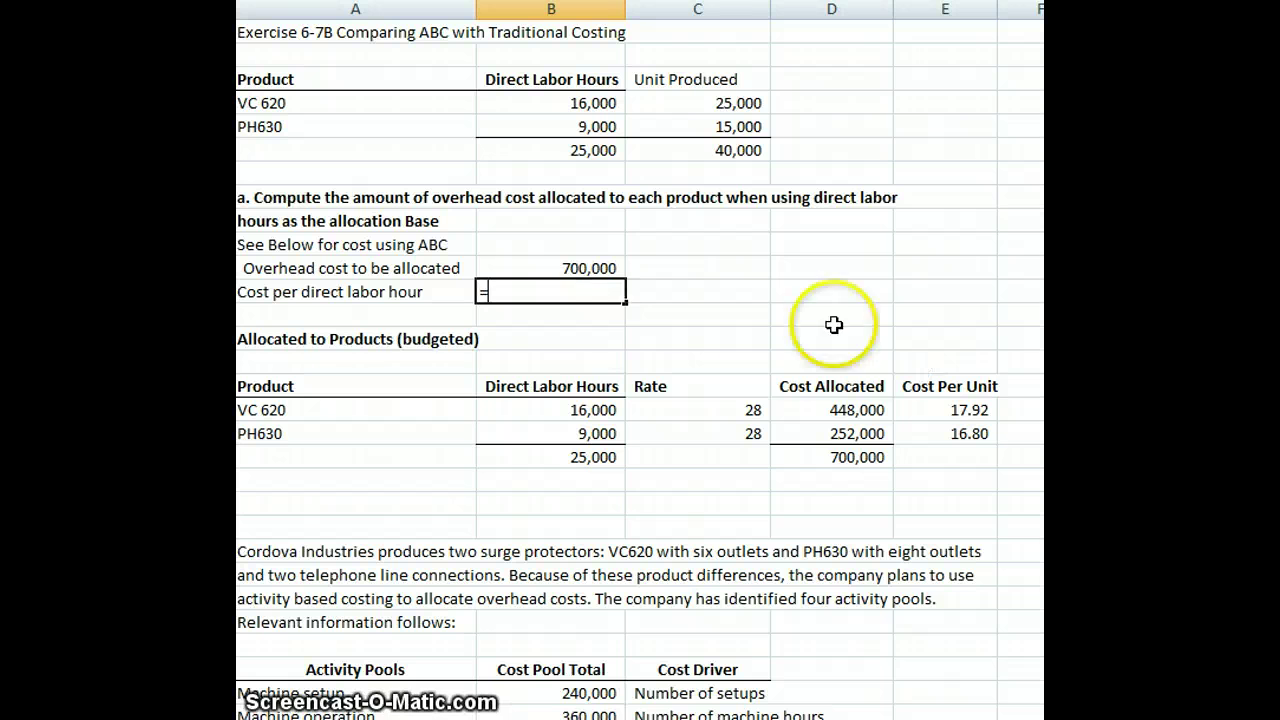
click(600, 267)
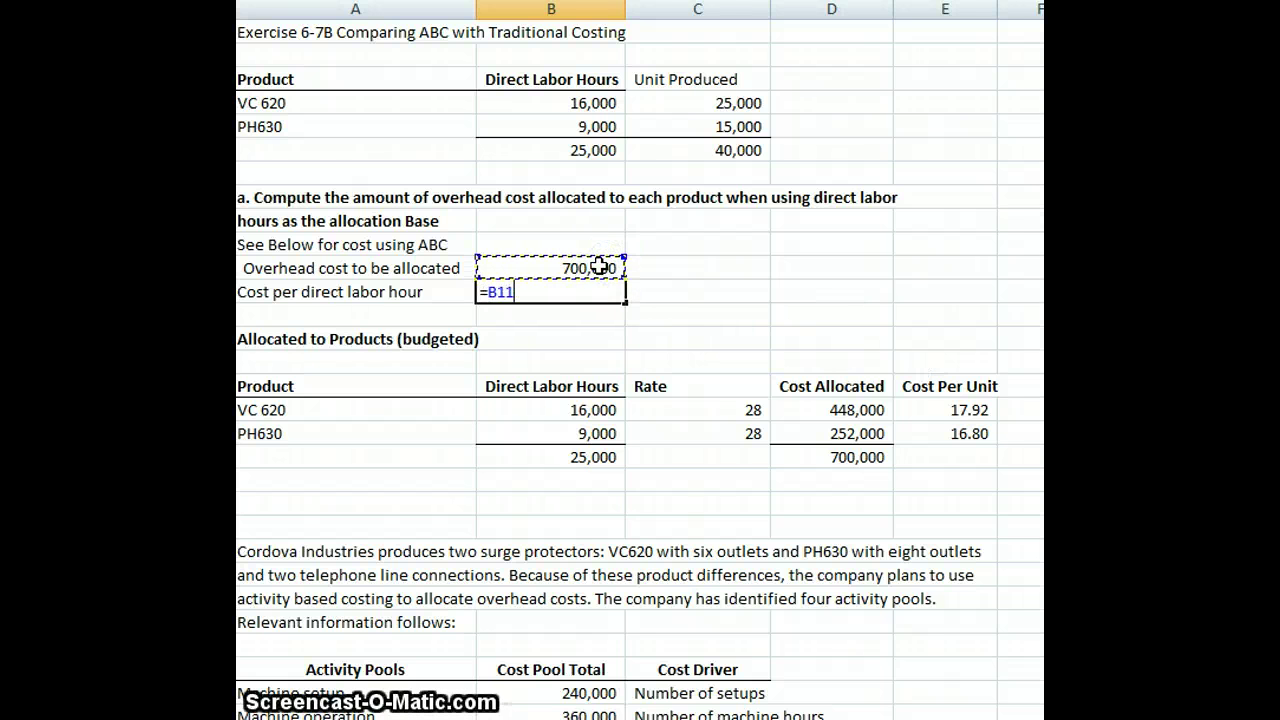
text(/)
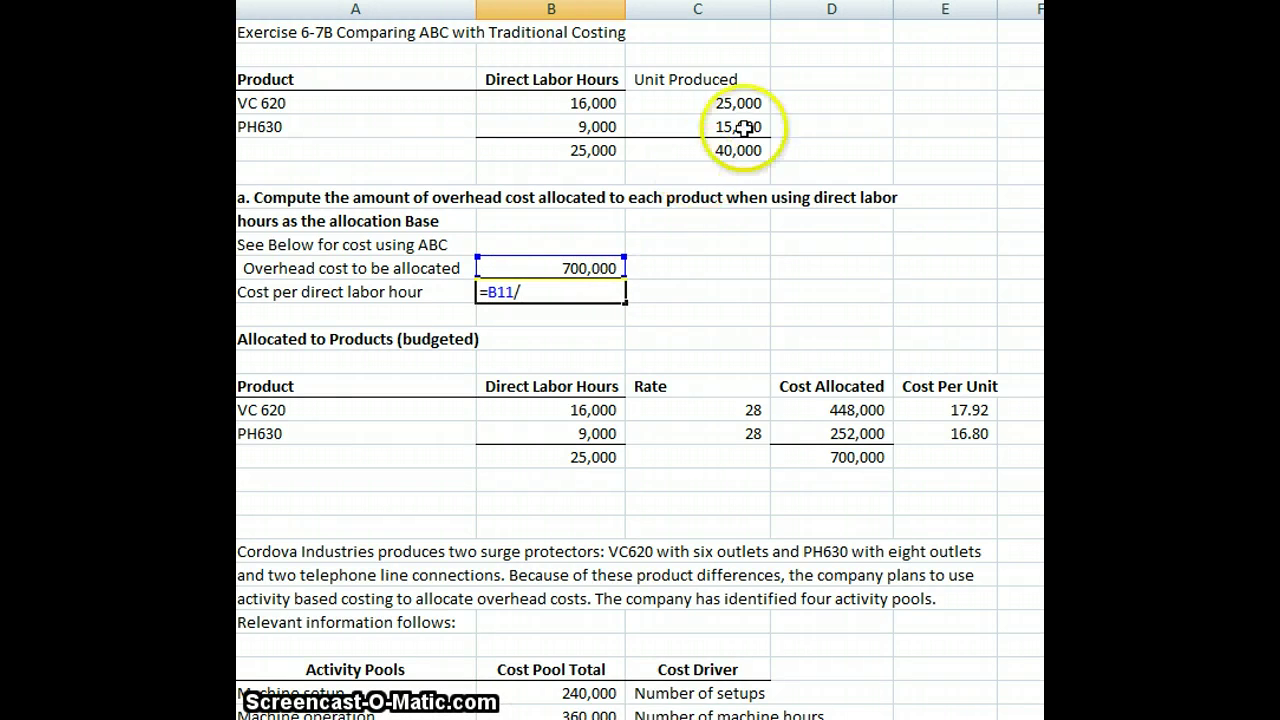
click(743, 150)
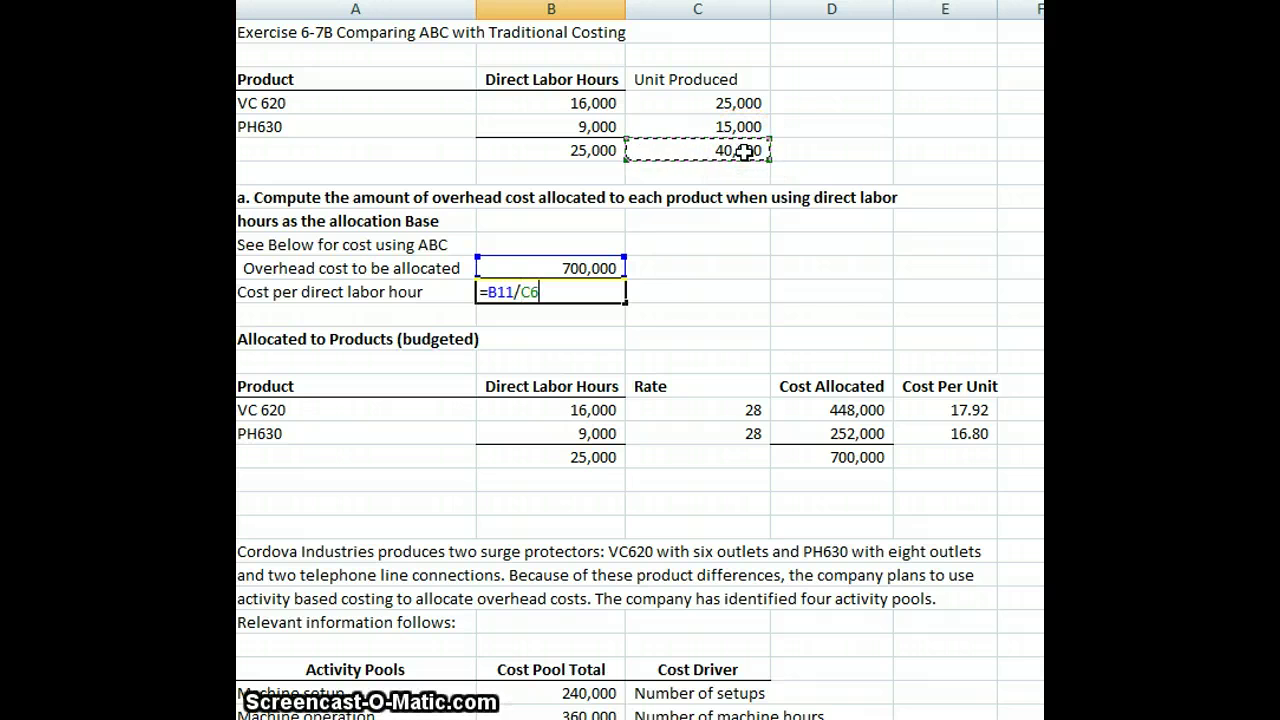
click(598, 147)
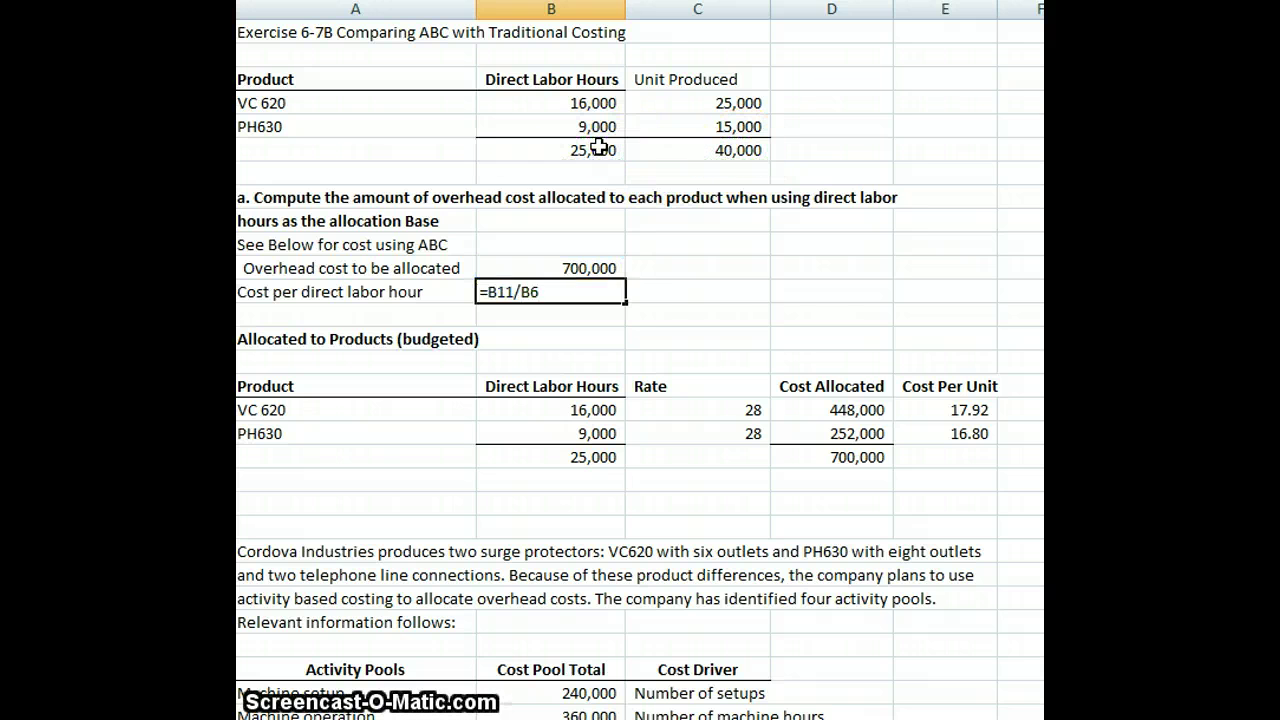
key(Return)
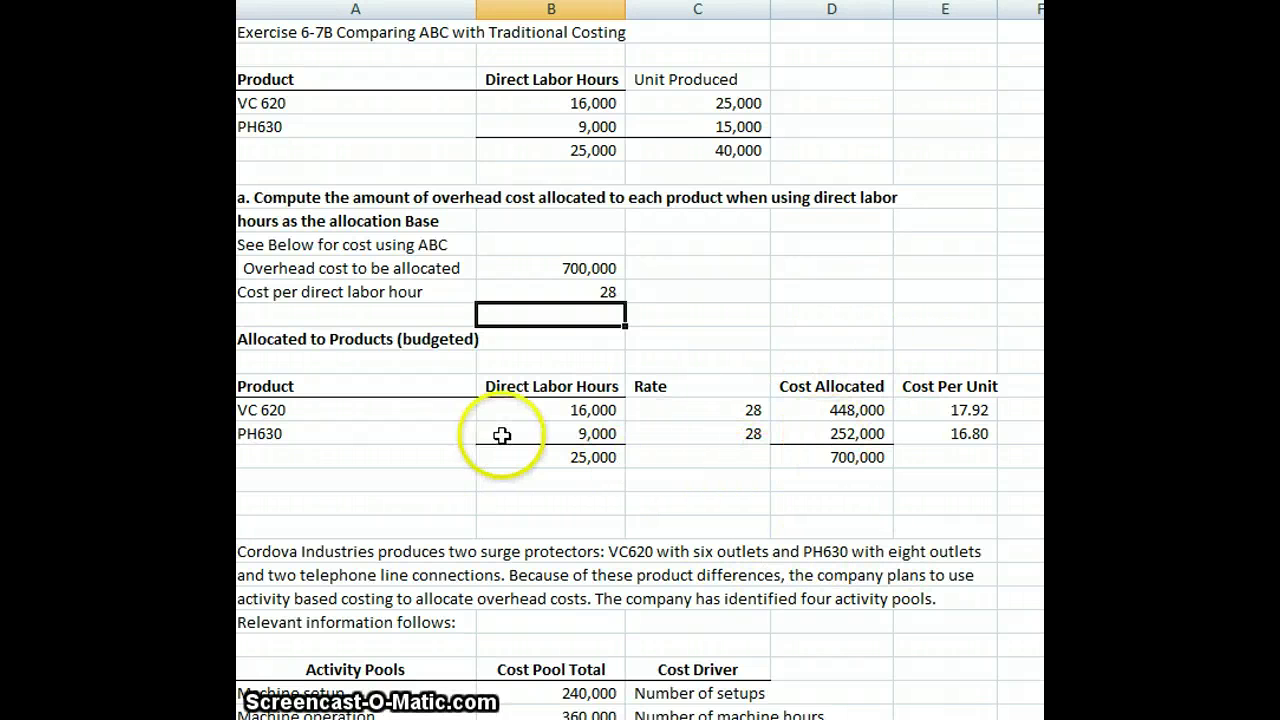
Calculate VC 620's allocated cost in the budgeted allocation table by multiplying its direct labor hours by the rate, =B17*C17.
click(740, 412)
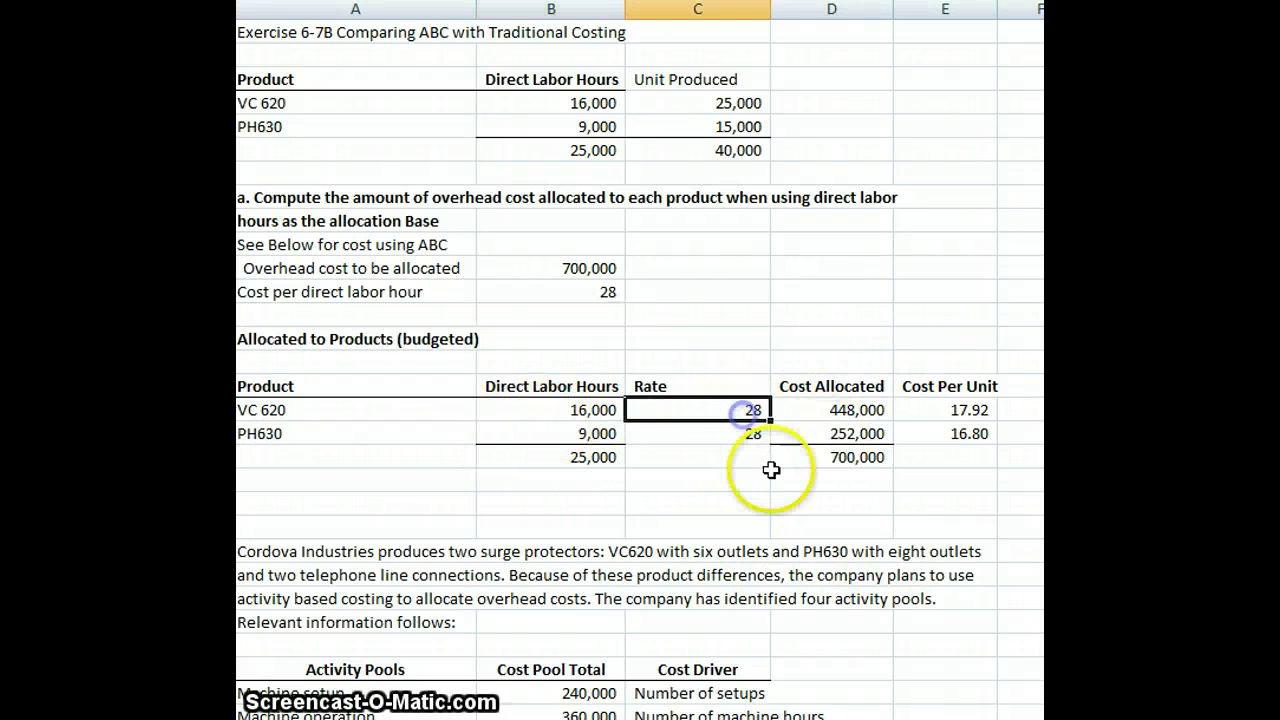
click(578, 410)
click(600, 452)
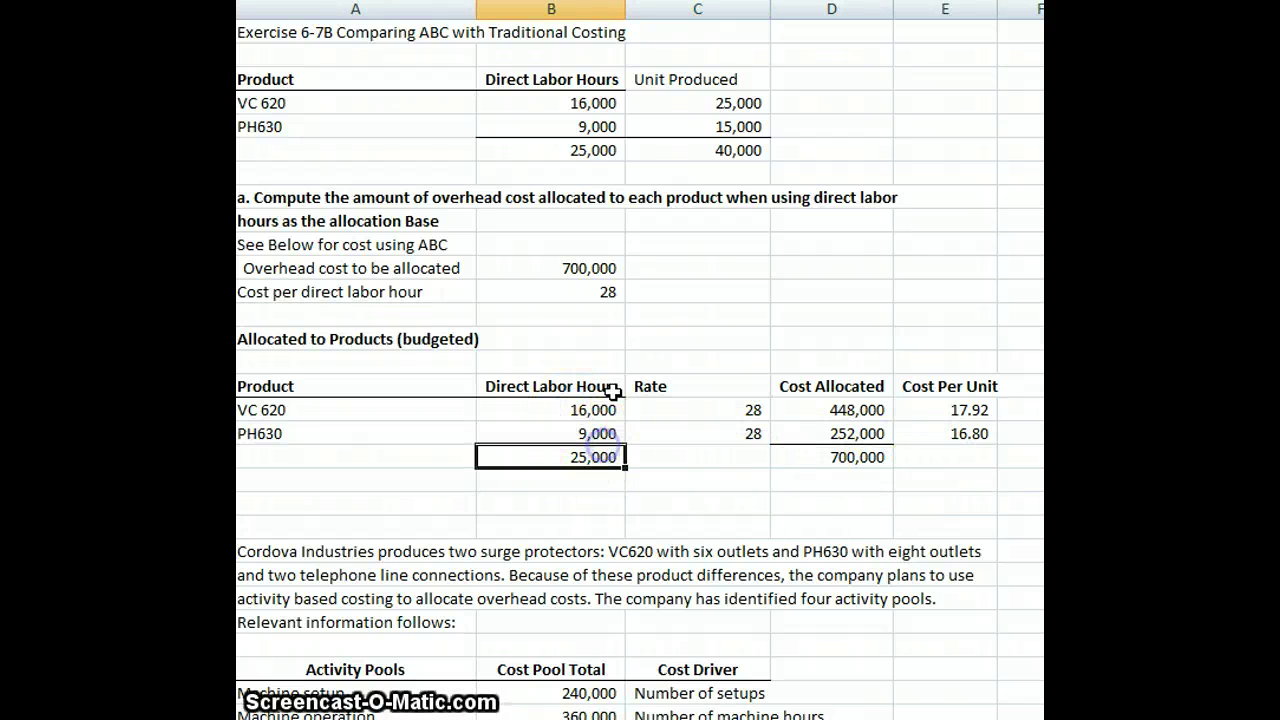
click(586, 432)
click(848, 410)
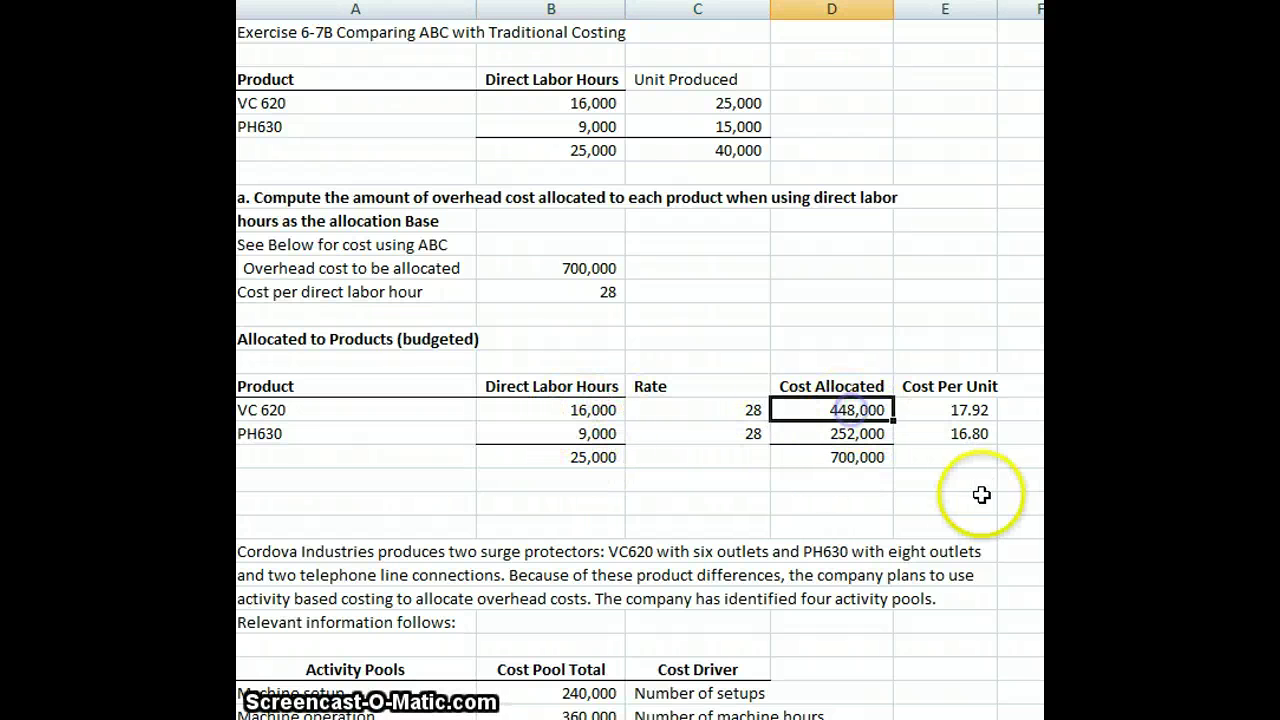
text(=)
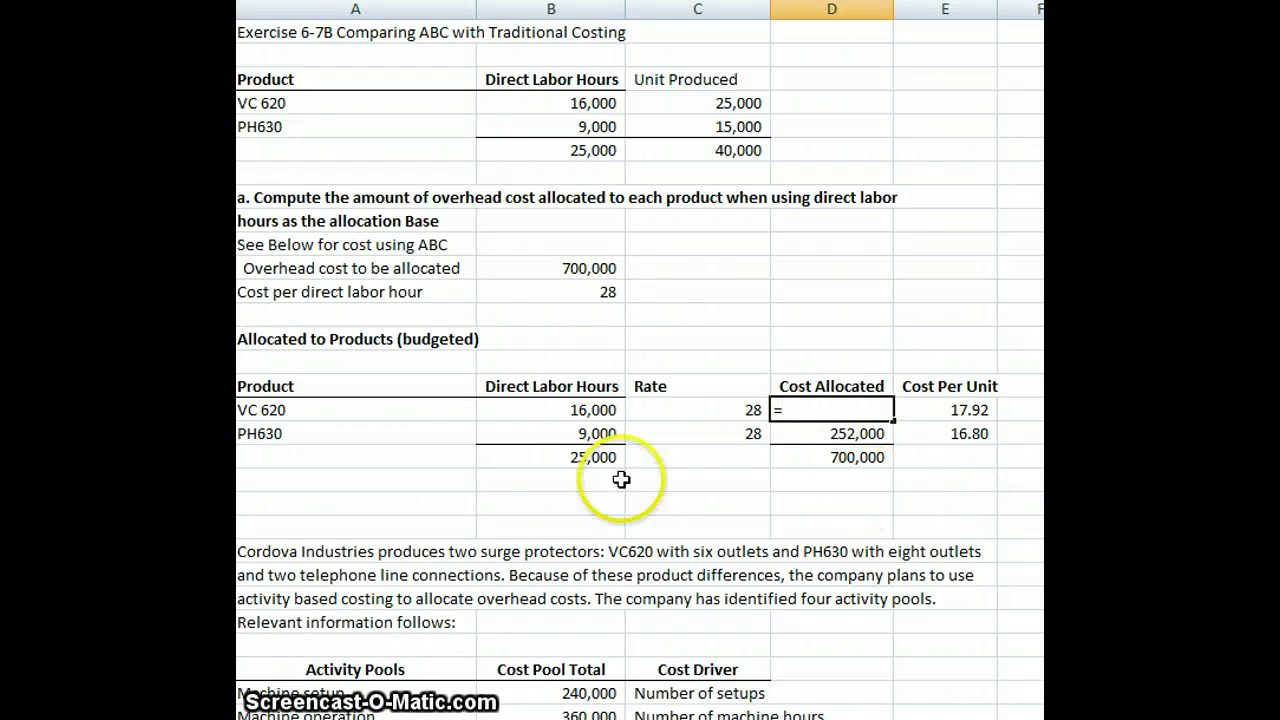
click(567, 410)
text(*)
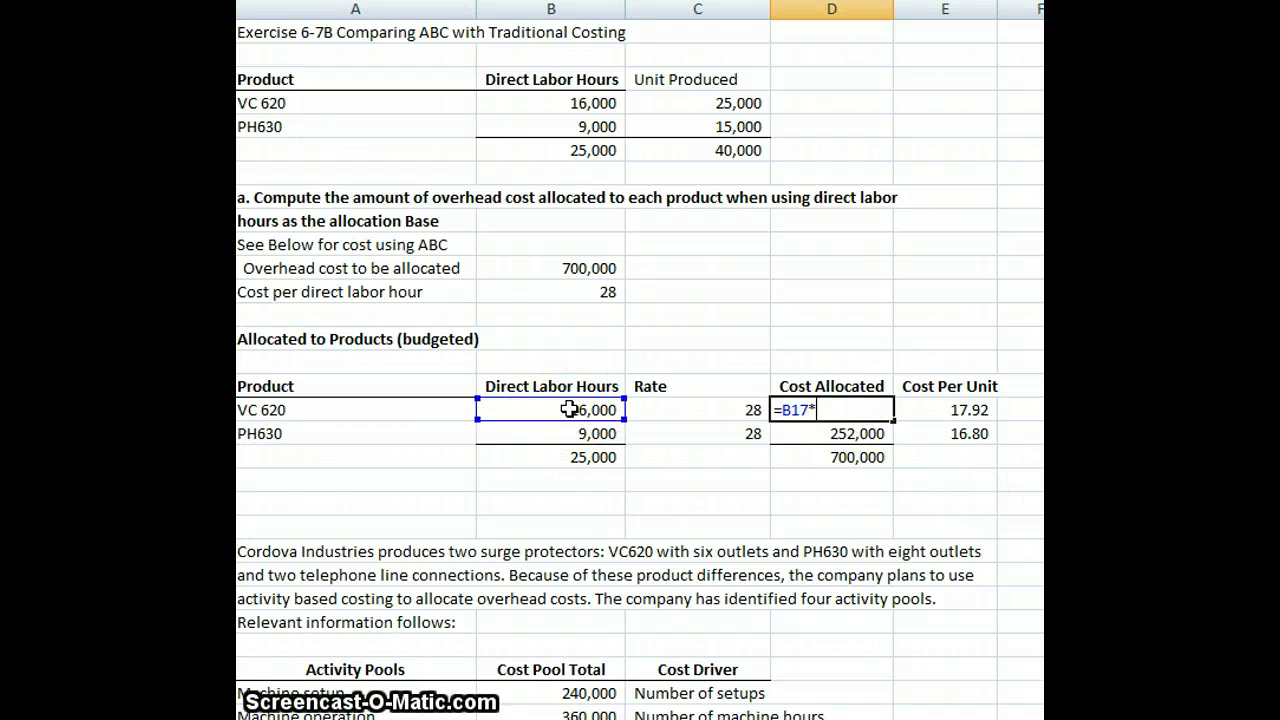
click(674, 404)
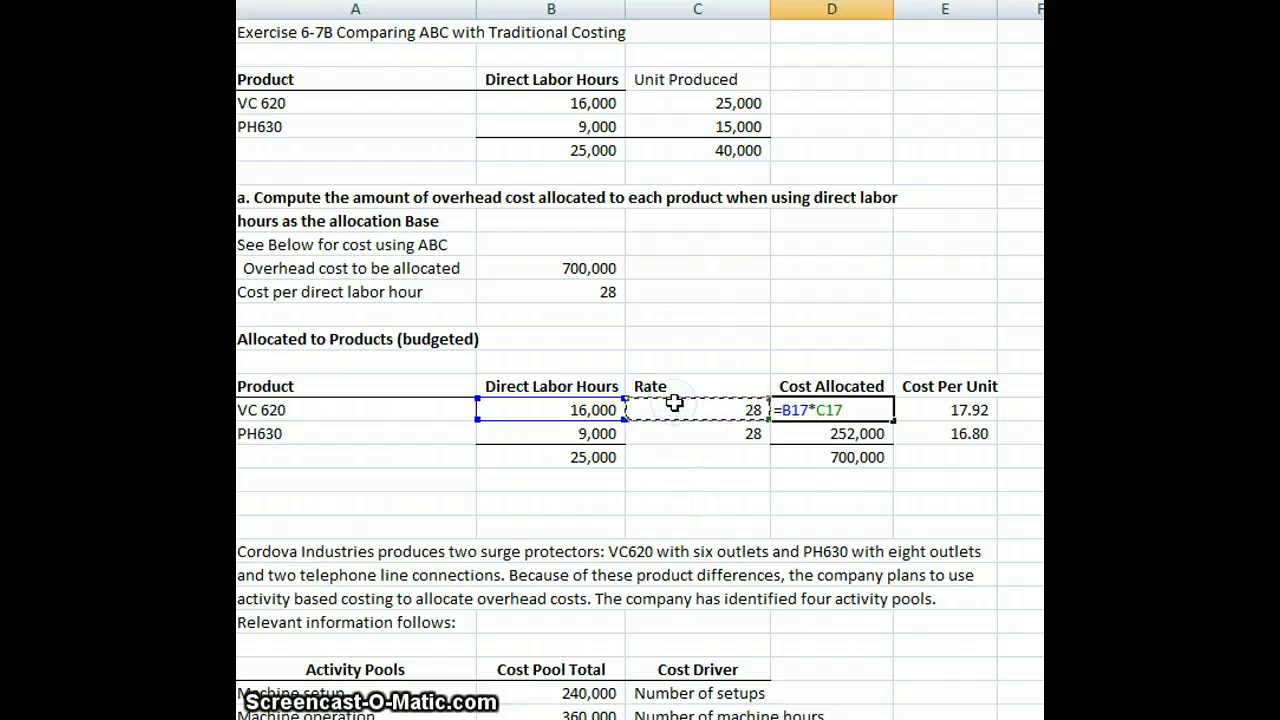
key(Return)
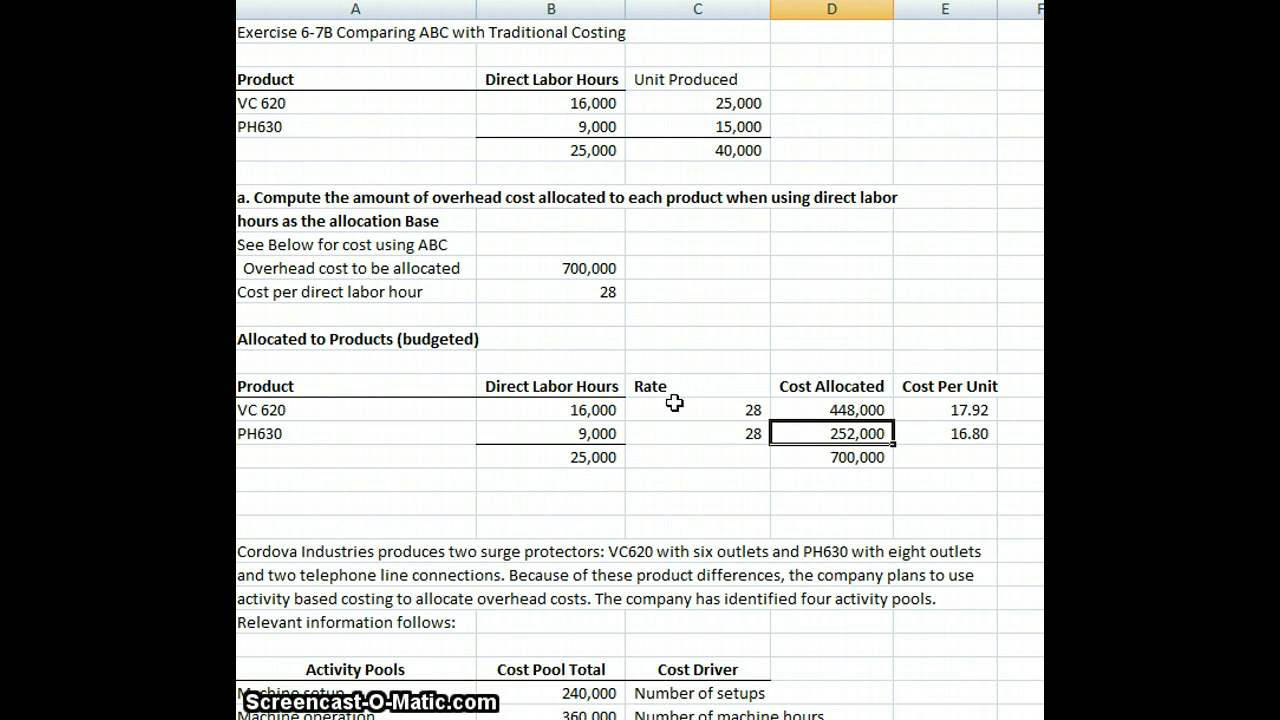
key(Up)
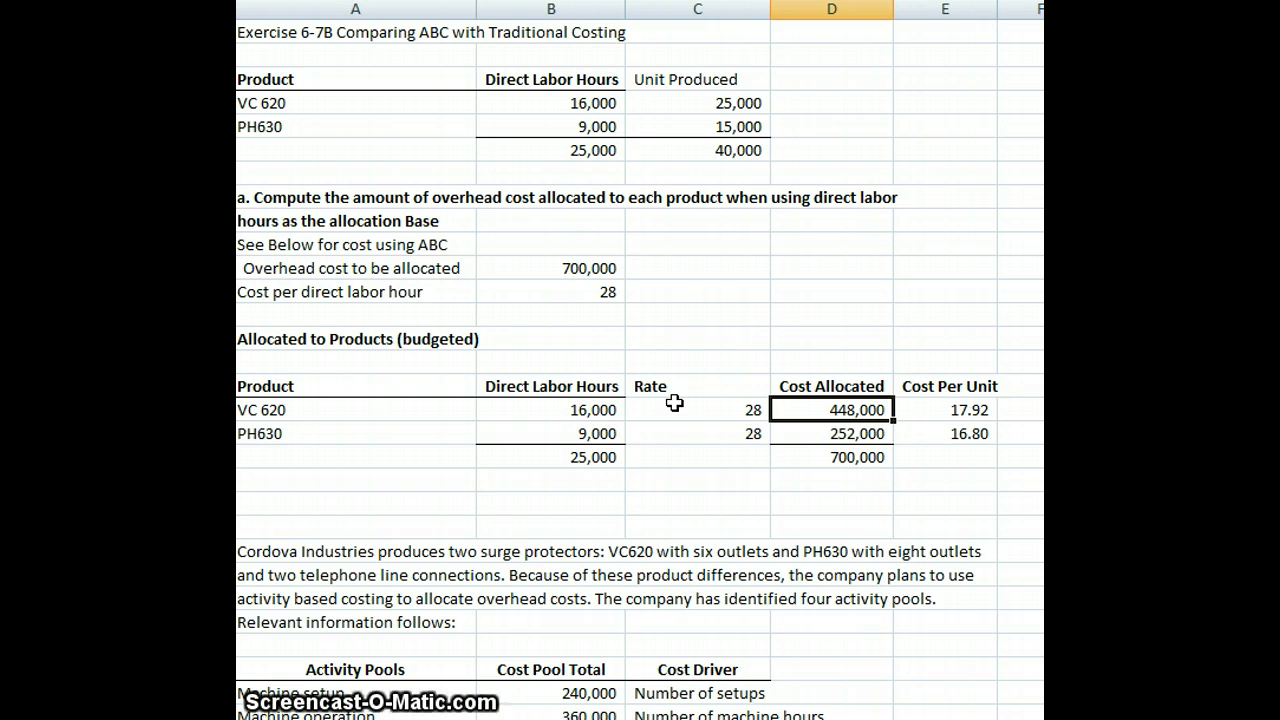
Calculate PH630's allocated cost in the budgeted allocation table by multiplying its direct labor hours in B18 by the rate in C18.
key(Down)
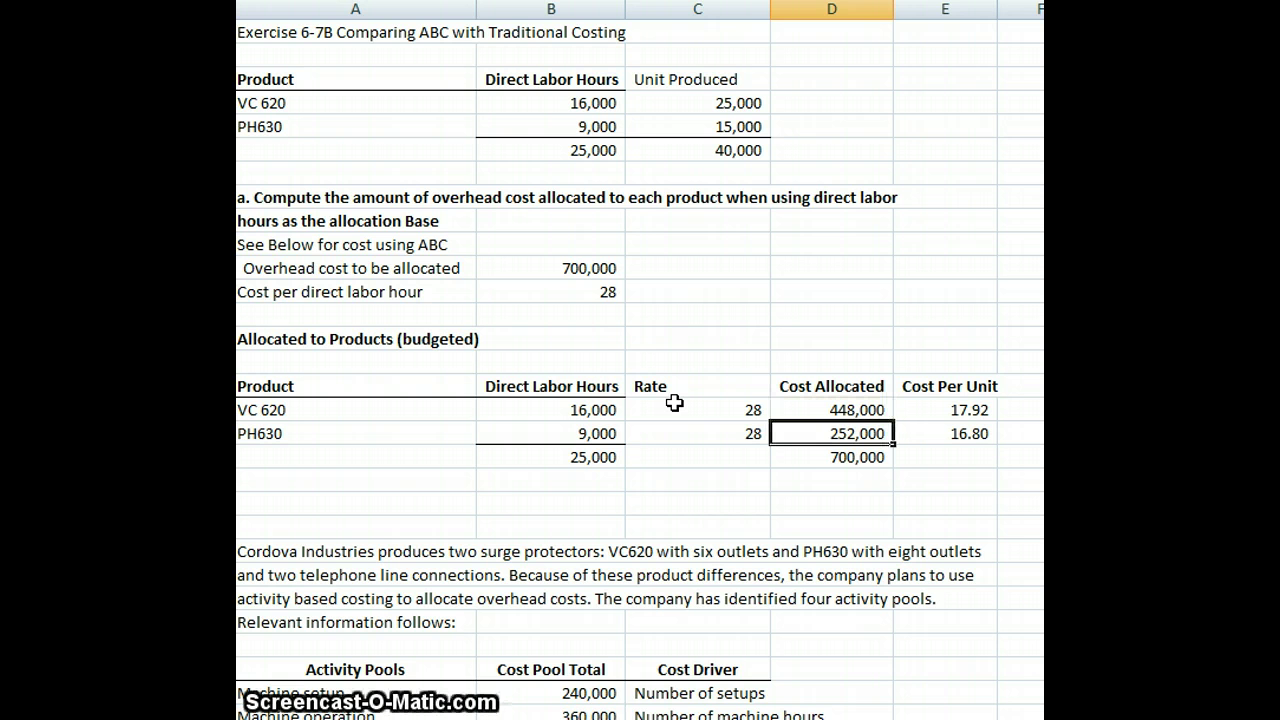
click(891, 433)
text(=)
click(560, 428)
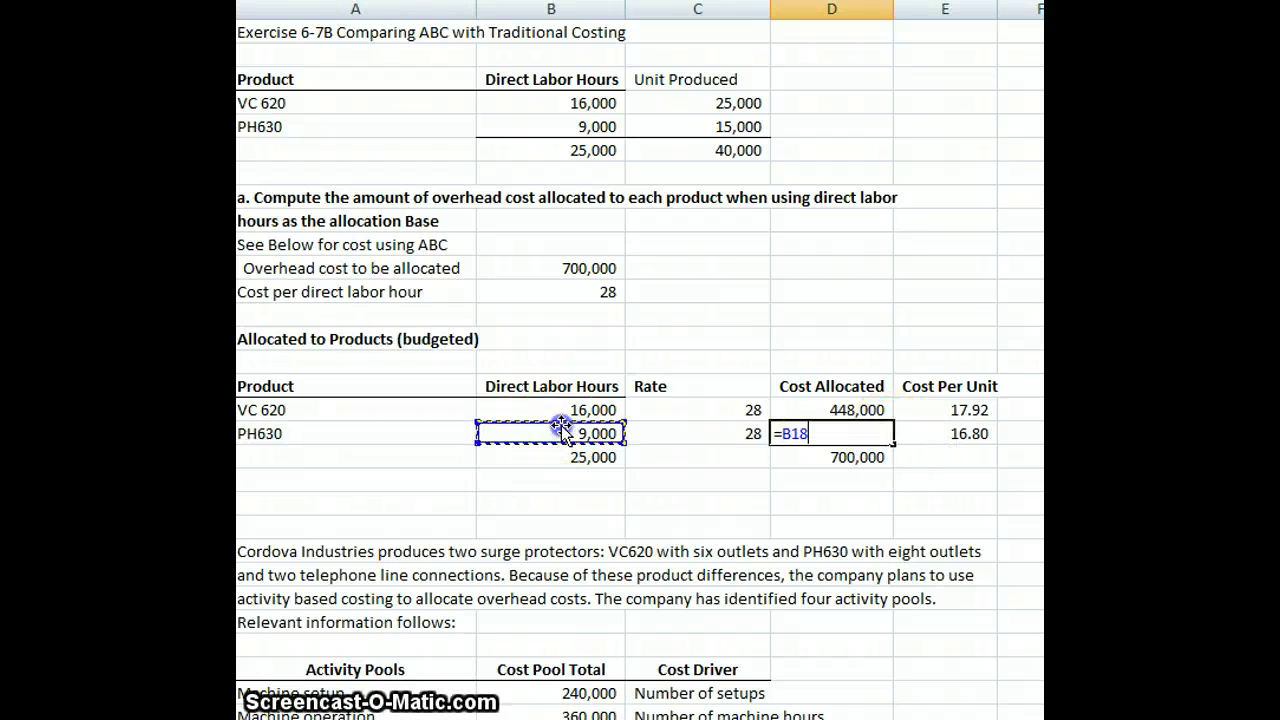
text(*)
click(704, 433)
key(Return)
Calculate VC 620's cost per unit in the budgeted allocation table by dividing its allocated cost by its units produced, =D17/C4.
key(Down)
key(Up)
key(Right)
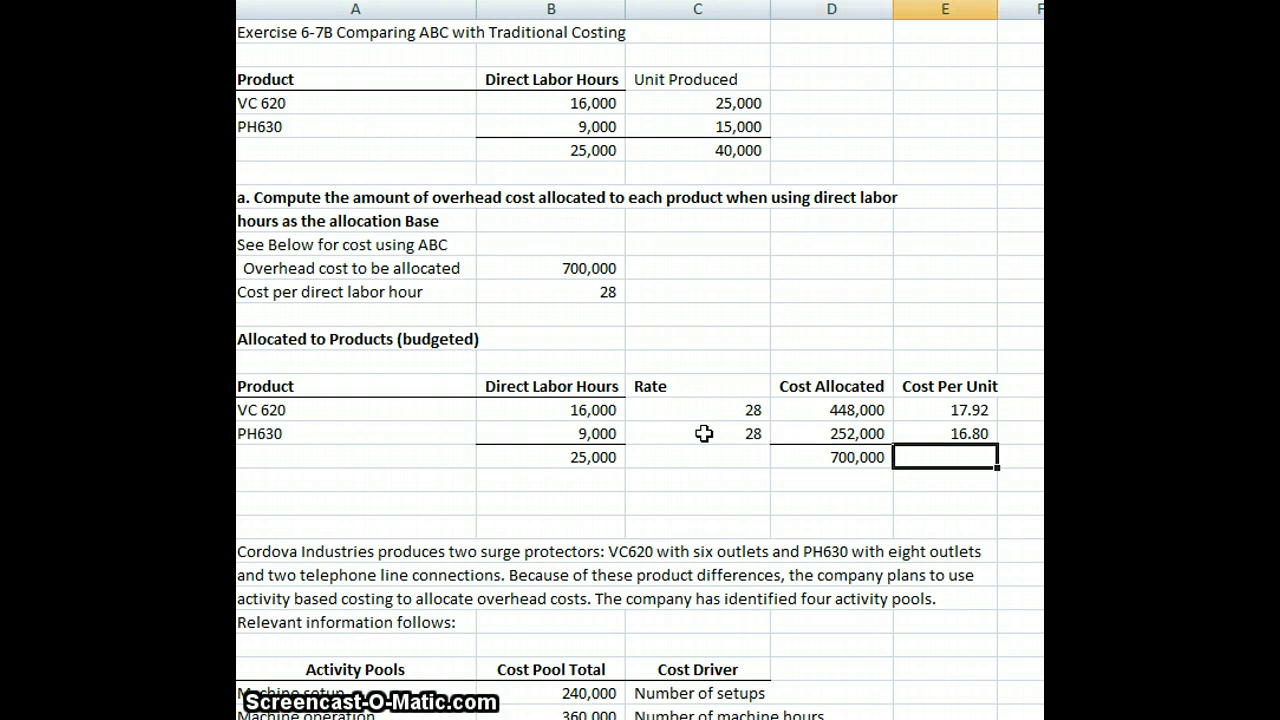
key(Up)
key(Up)
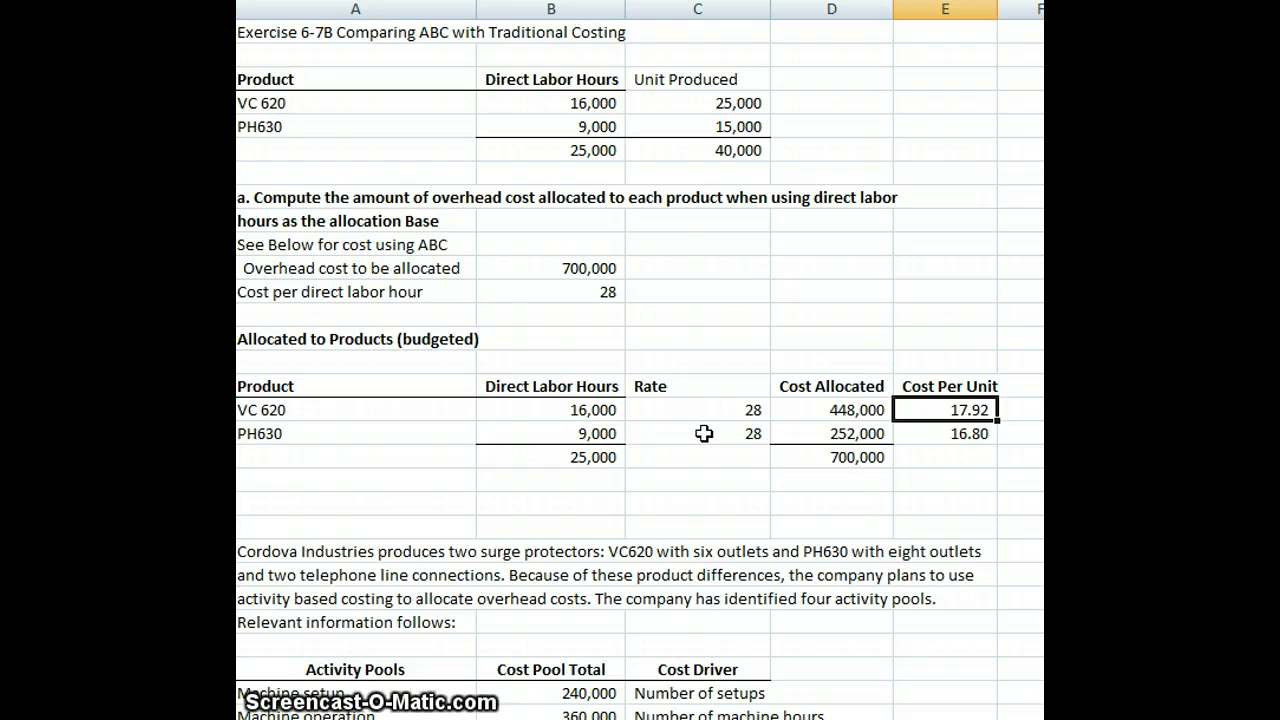
text(=)
click(826, 414)
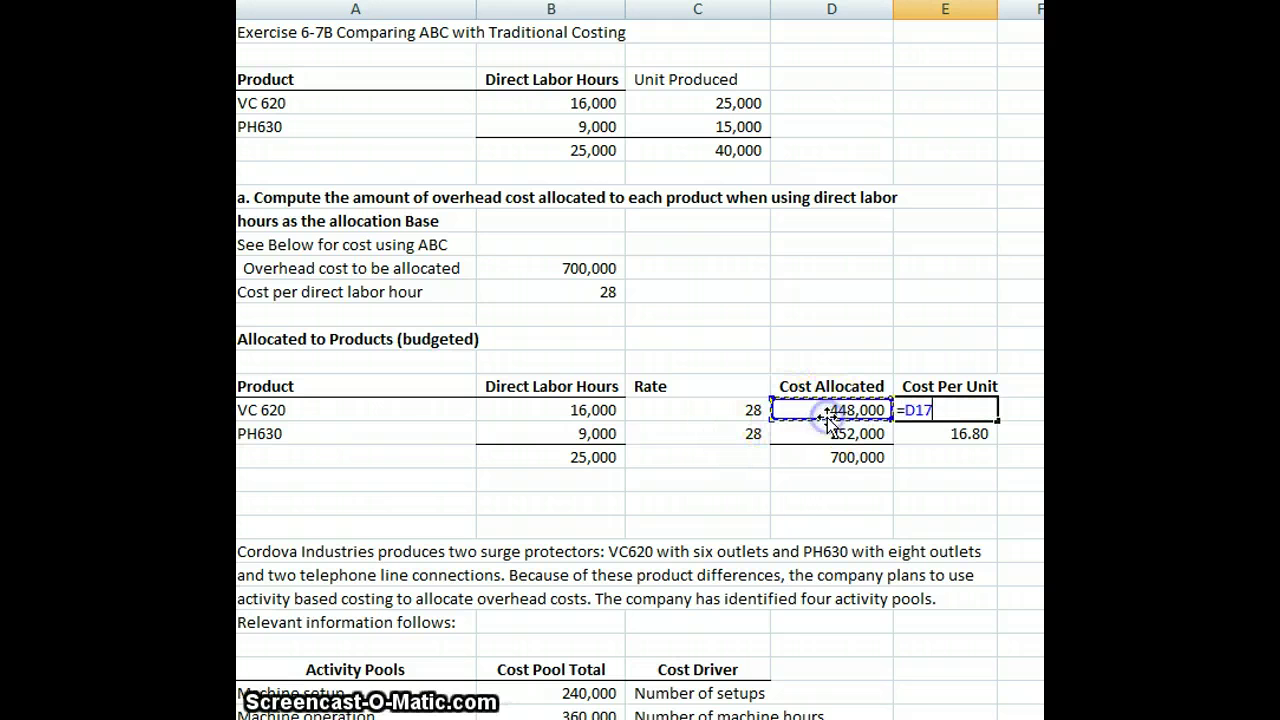
text(/)
click(706, 106)
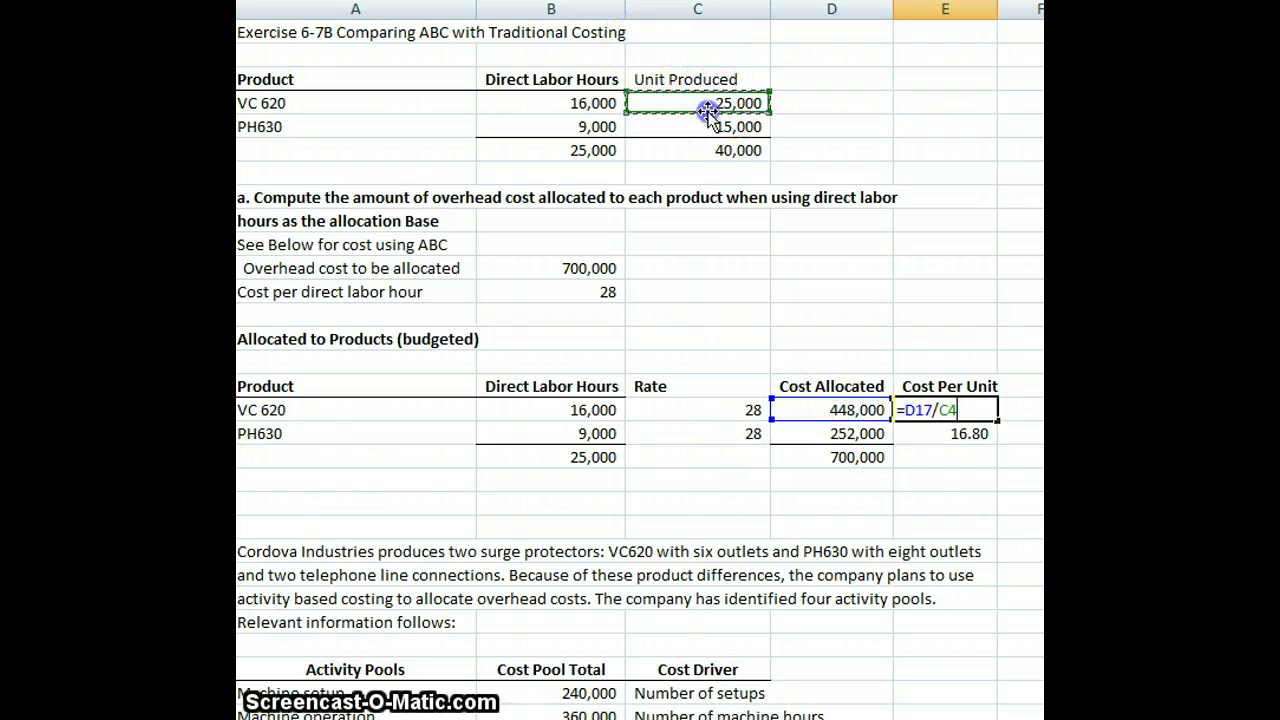
key(Return)
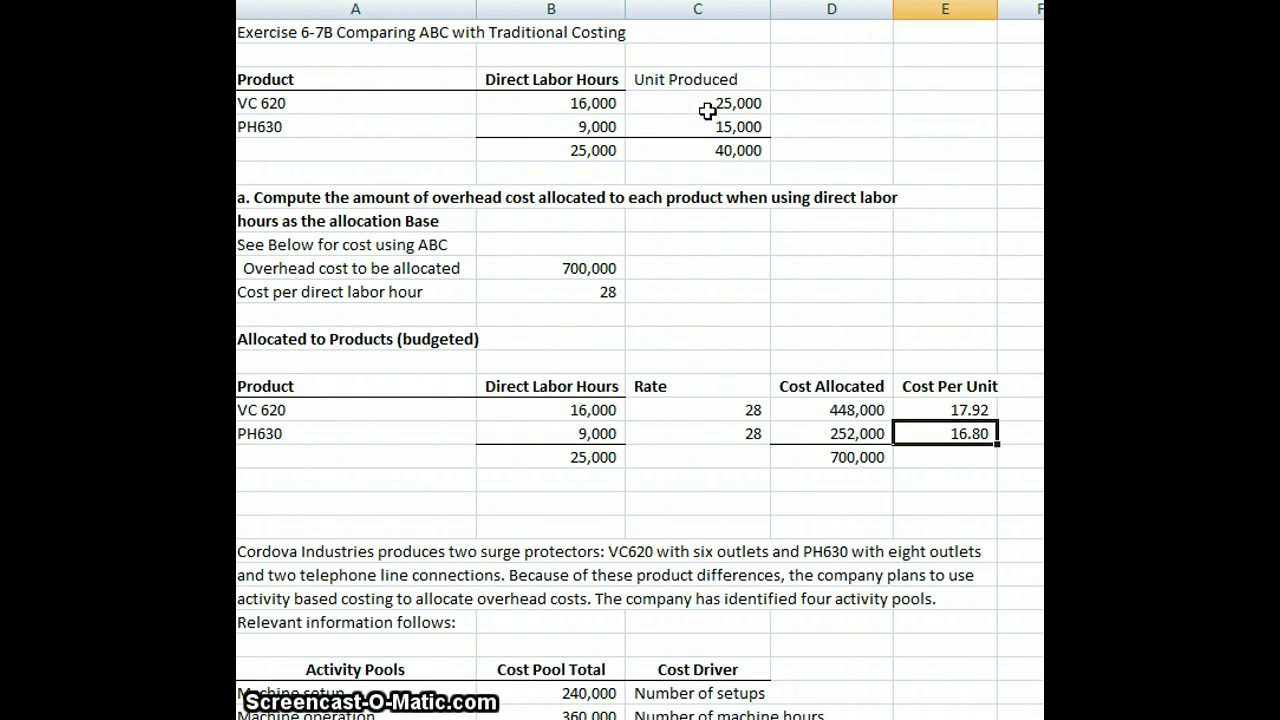
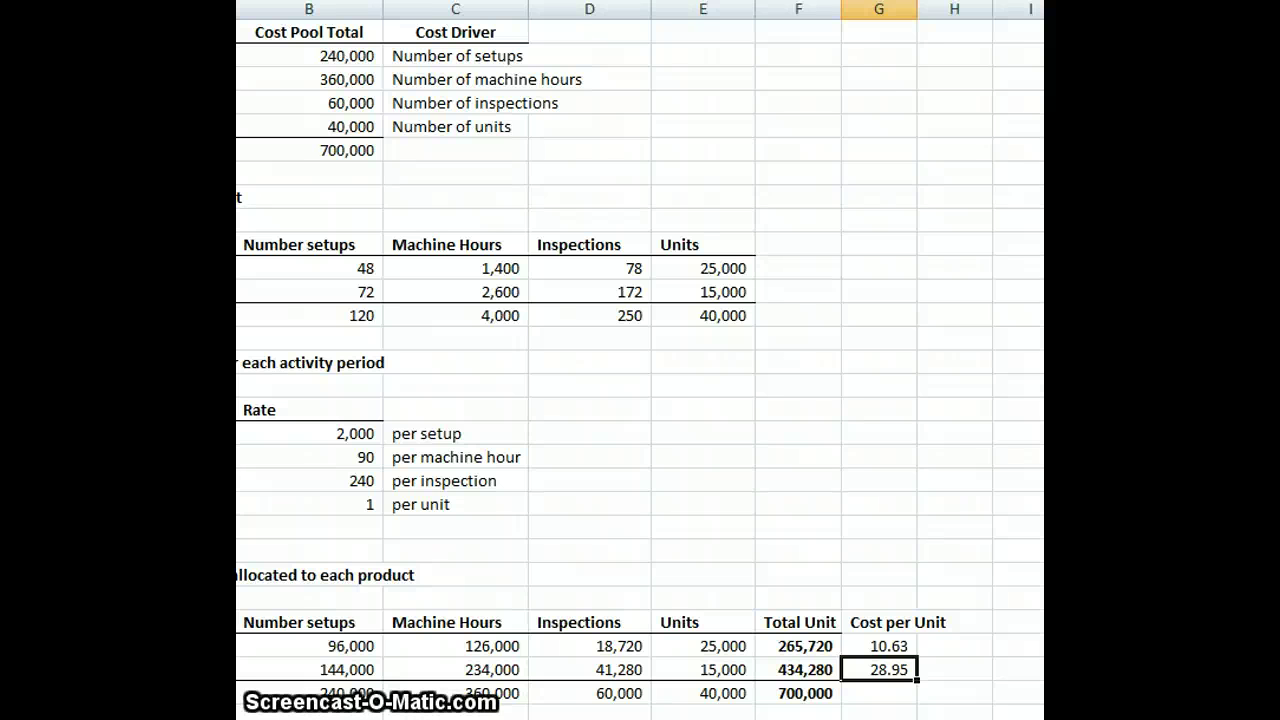
Compare the activity-based overhead allocations in part b with the direct-labor-hour allocated costs and costs per unit for both products.
scroll(640, 360, left, 1)
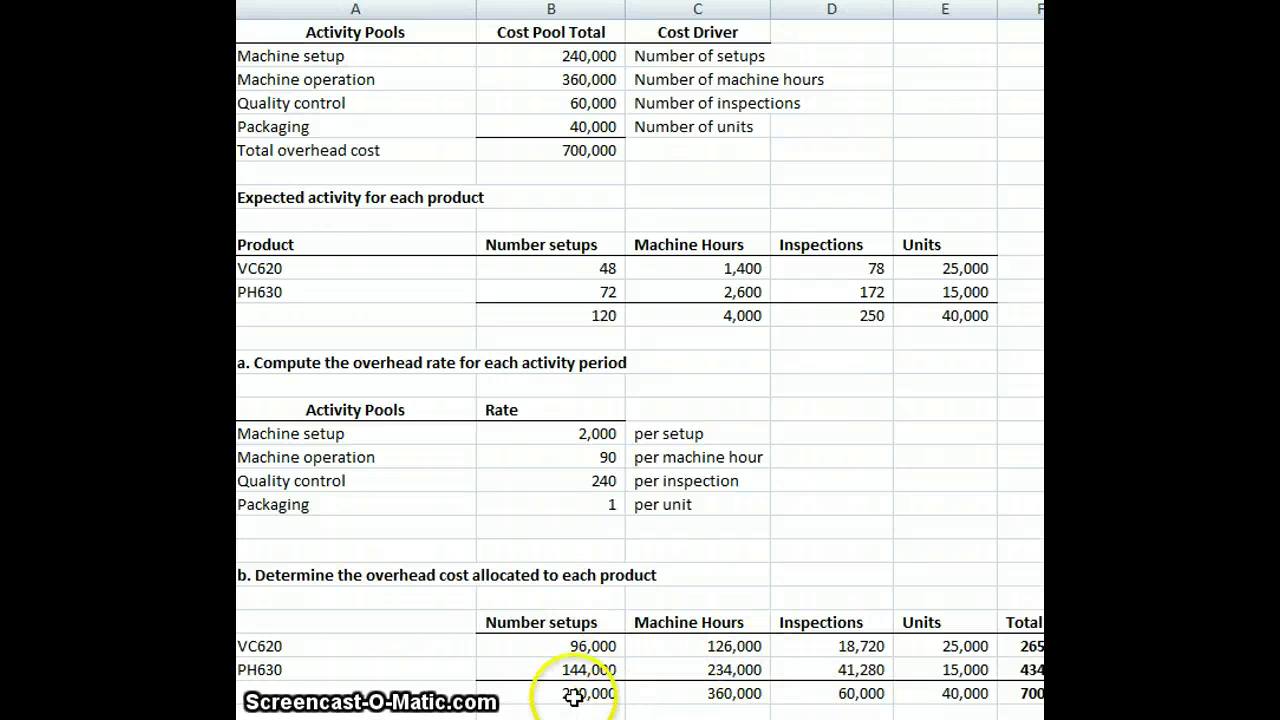
click(593, 669)
scroll(855, 524, up, 2)
scroll(855, 524, up, 6)
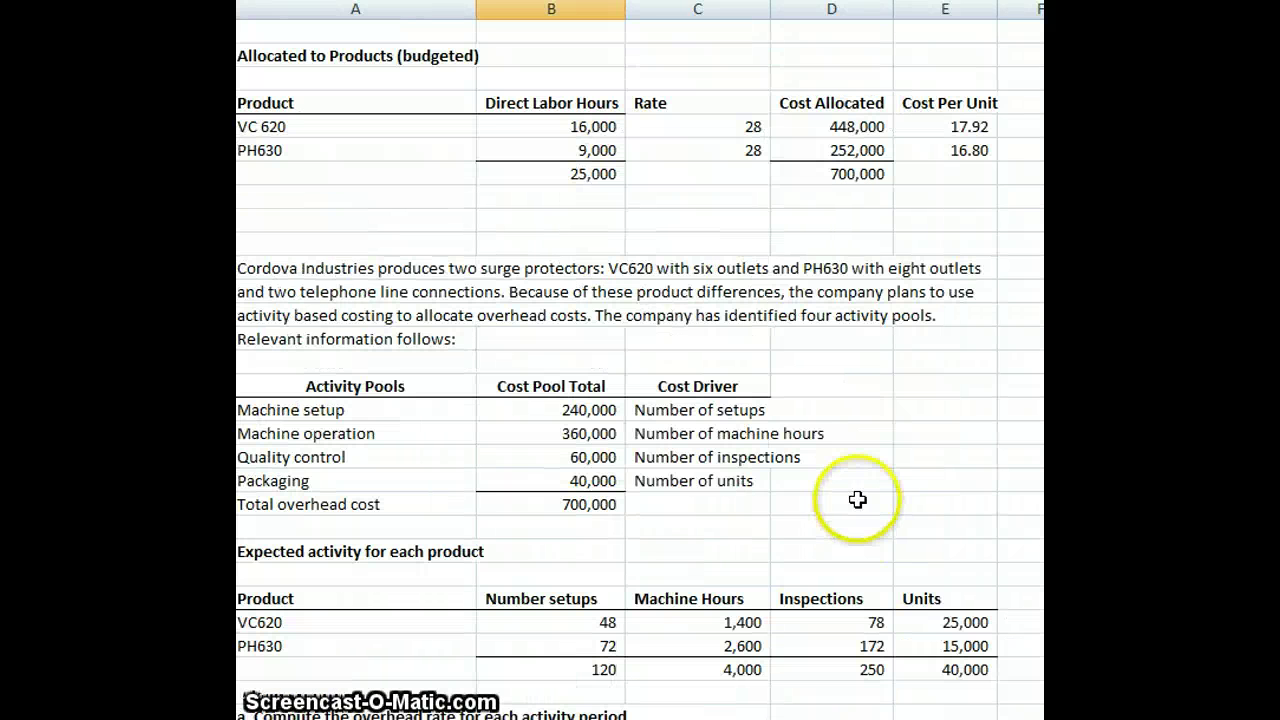
scroll(862, 504, down, 8)
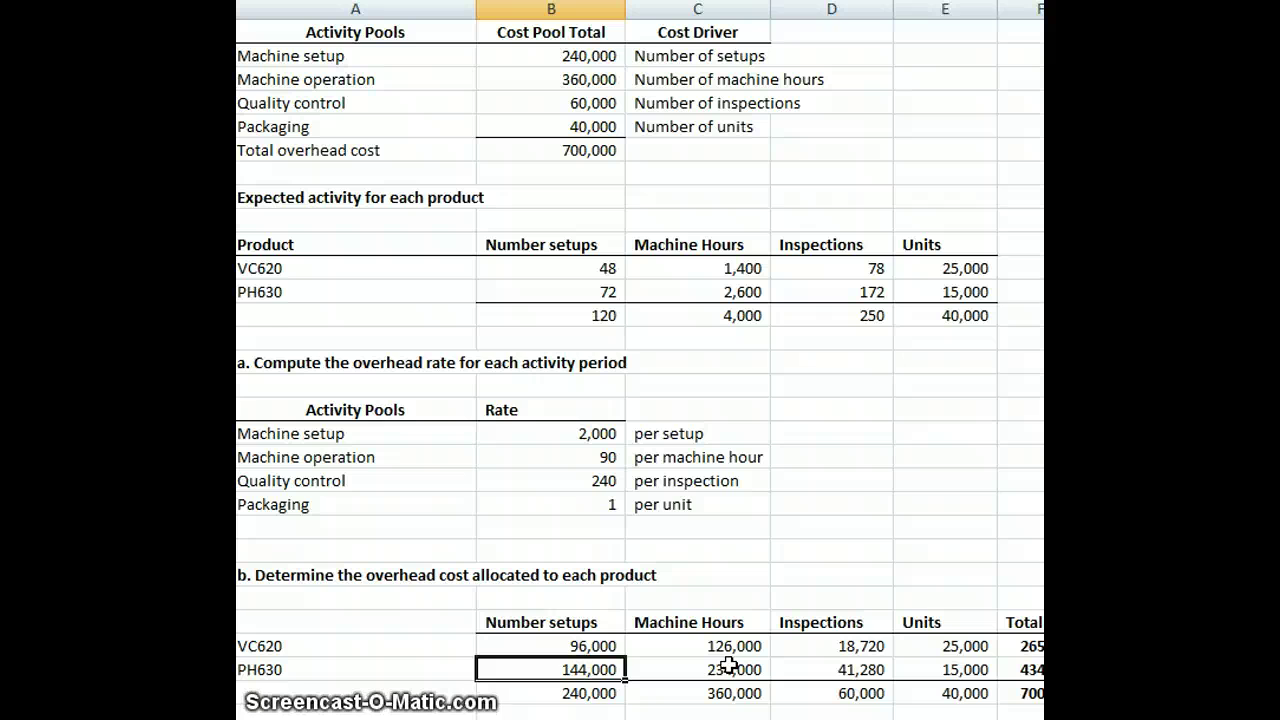
scroll(700, 583, up, 6)
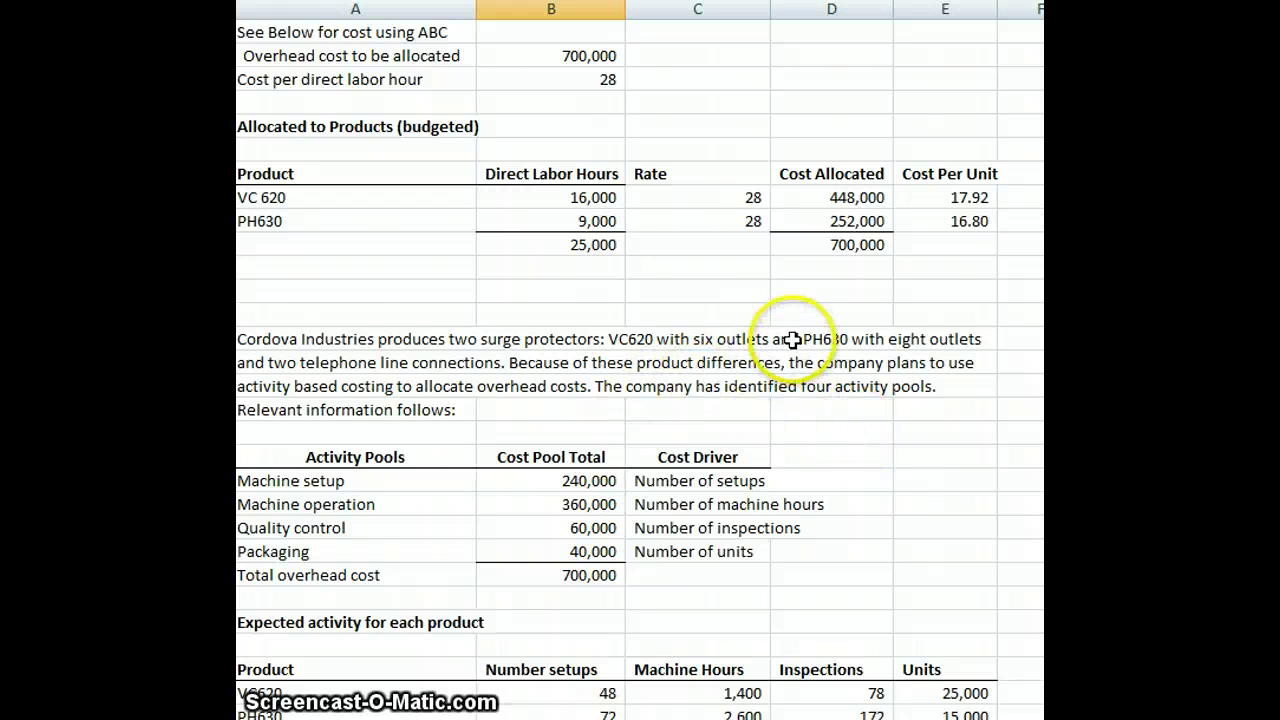
scroll(775, 370, down, 7)
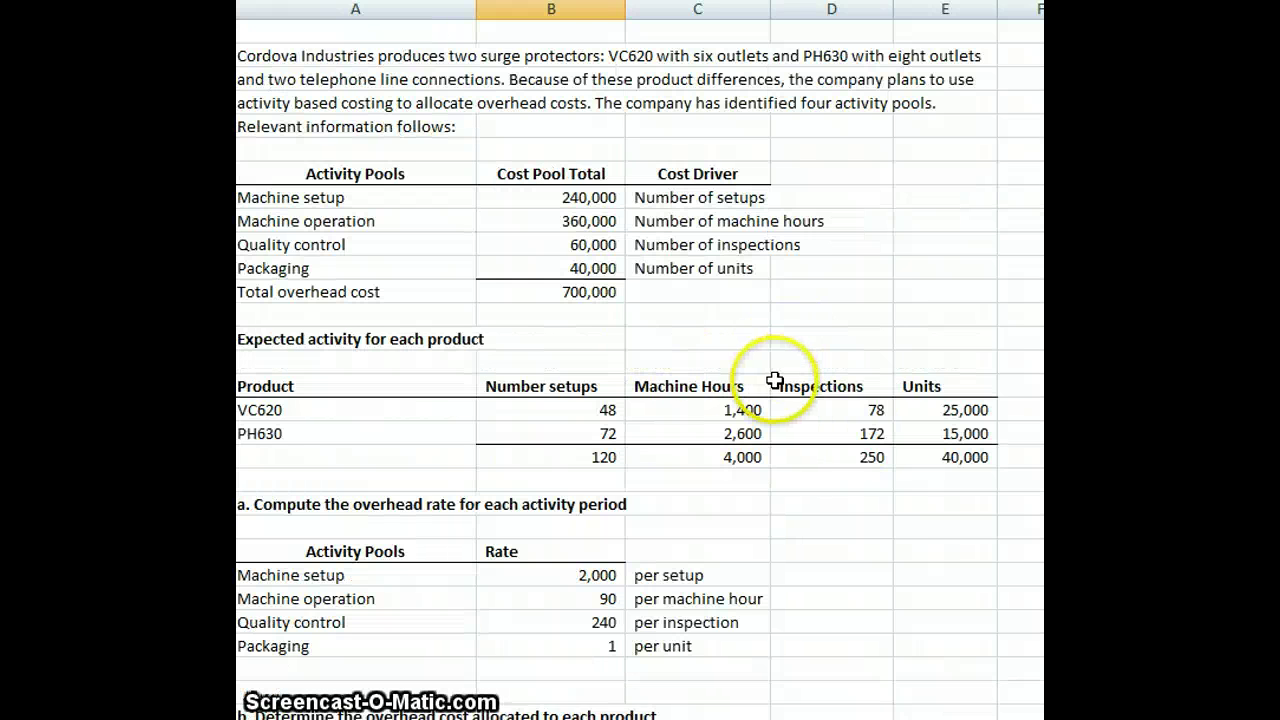